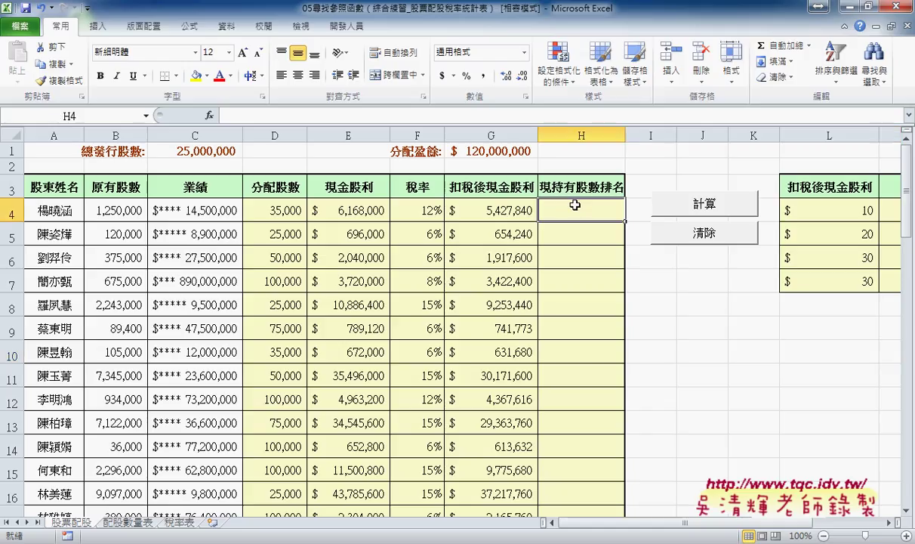
Look up the RANK.EQ function description in the statistical function list without inserting it
left_click(211, 116)
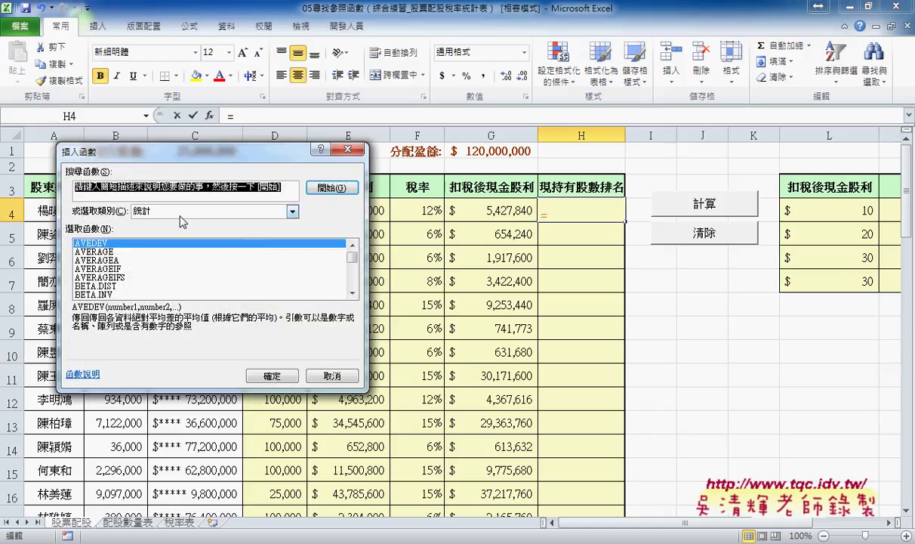
left_click(171, 260)
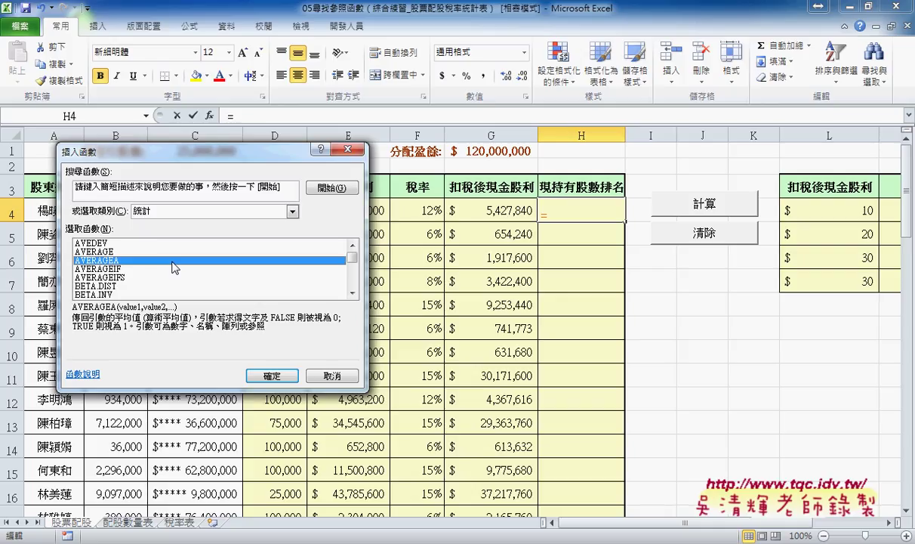
key("r")
key("Down")
key("Down")
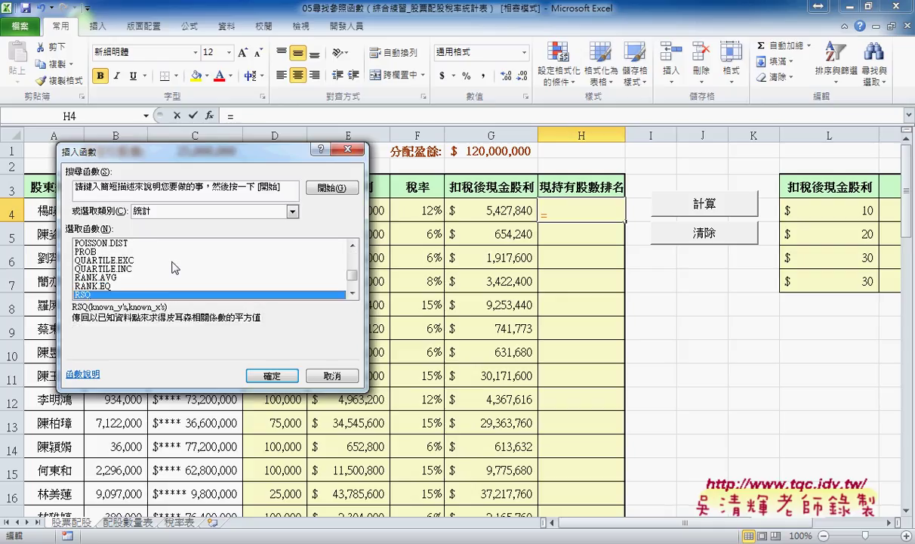
key("Up")
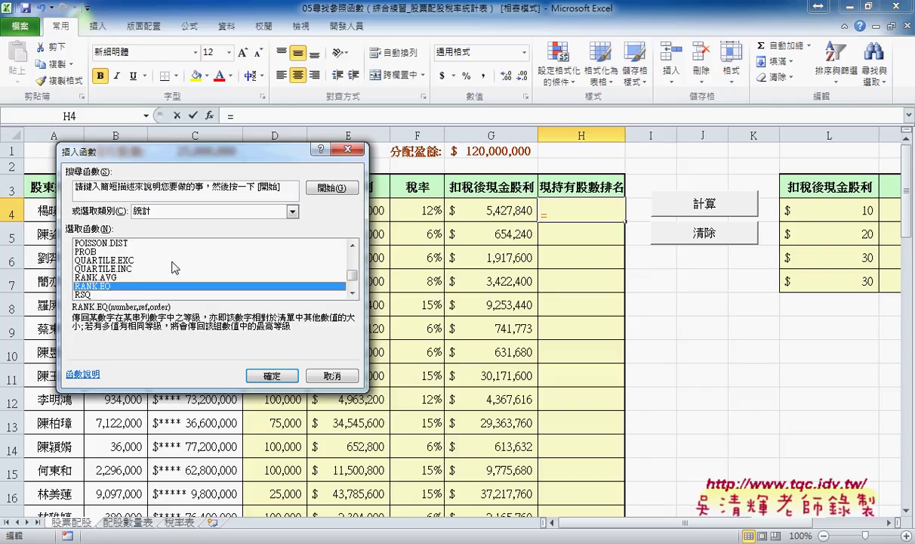
left_click(332, 375)
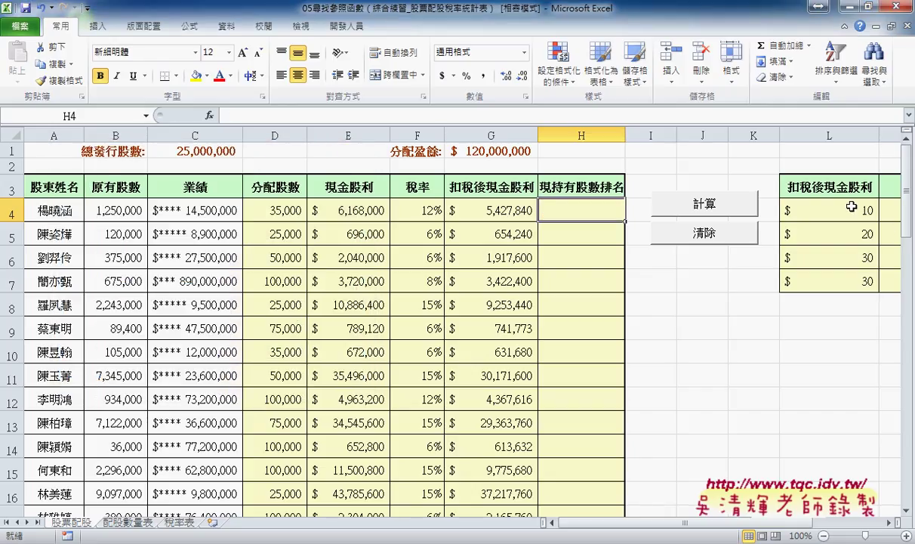
Inspect the sample dividends L4:L7, focusing on the tied 30 values in L6:L7
left_click_drag(851, 206, 854, 282)
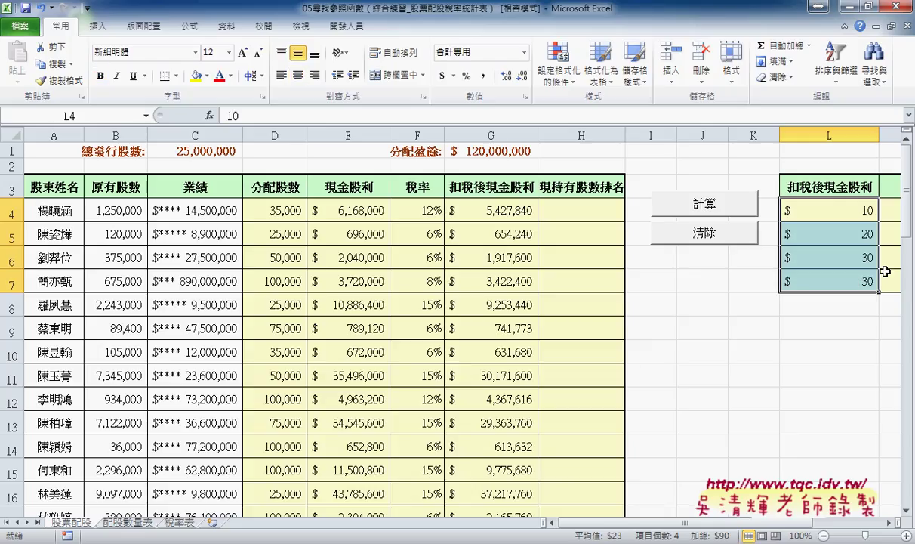
left_click(820, 211)
left_click_drag(853, 280, 831, 256)
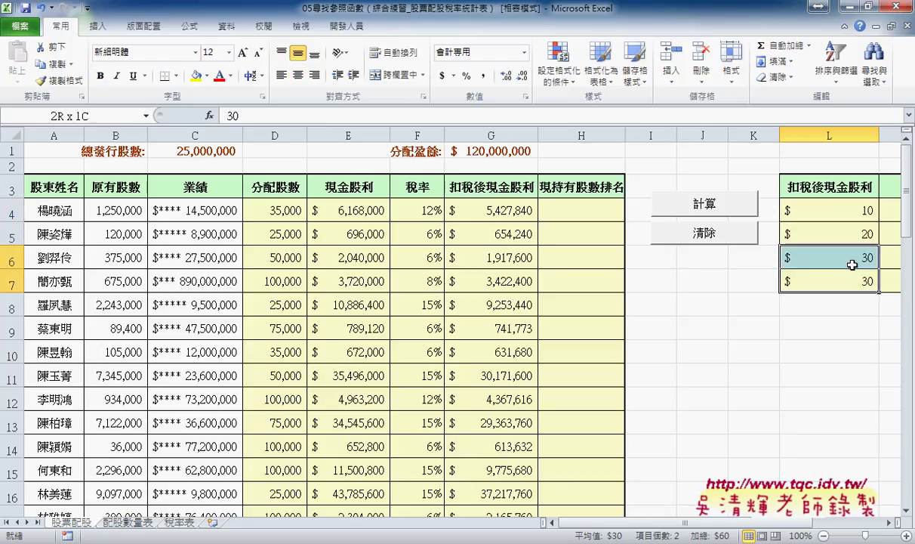
left_click(841, 289)
left_click_drag(841, 289, 842, 257)
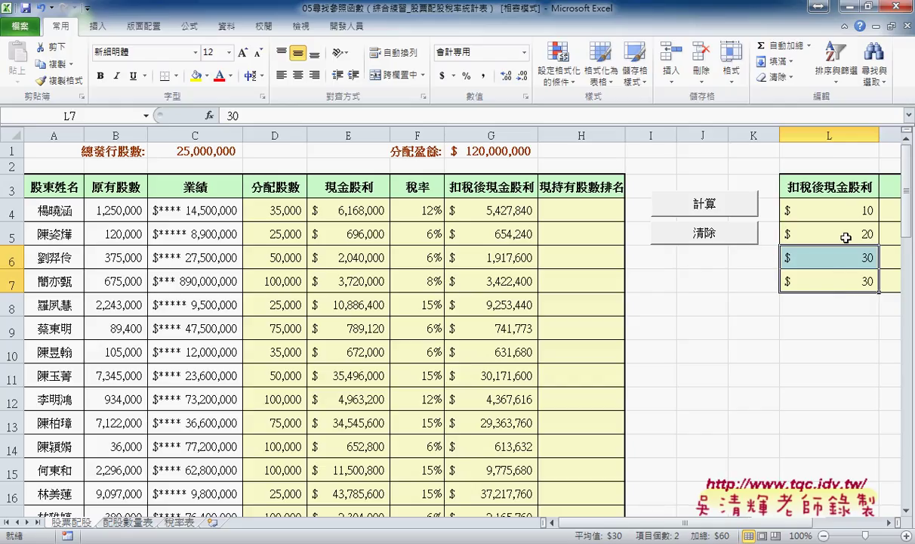
left_click(846, 238)
left_click(847, 210)
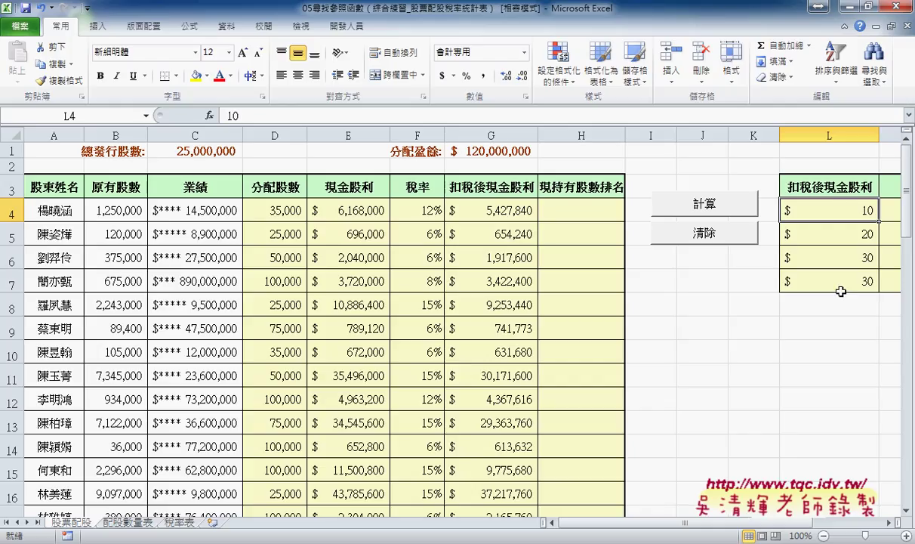
left_click_drag(793, 524, 816, 526)
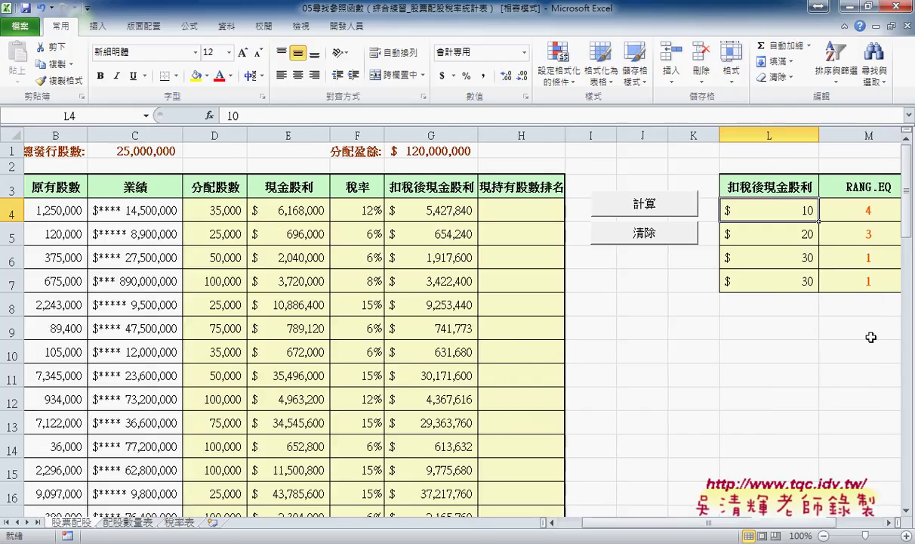
left_click_drag(846, 281, 846, 258)
left_click_drag(763, 257, 795, 281)
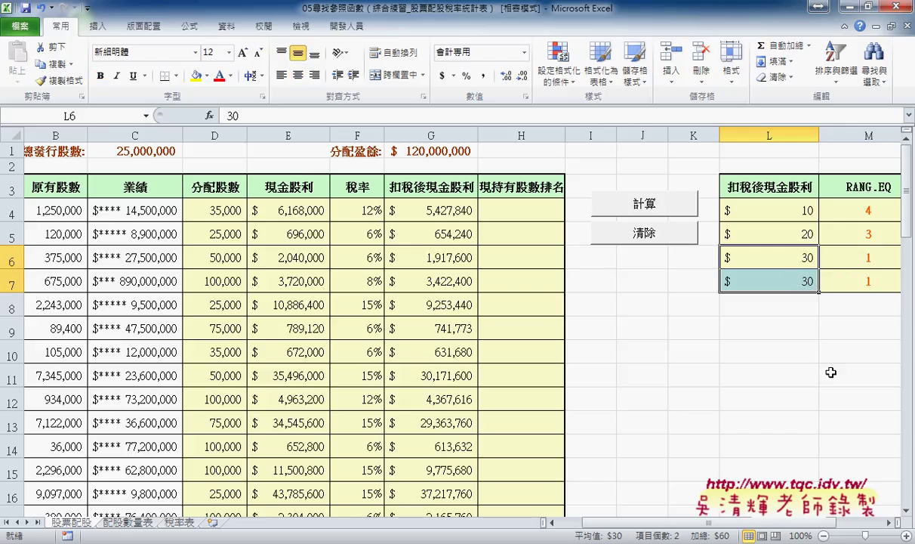
Select ranking cell H4 and look up RANK.AVG in the function list without inserting it
left_click(520, 210)
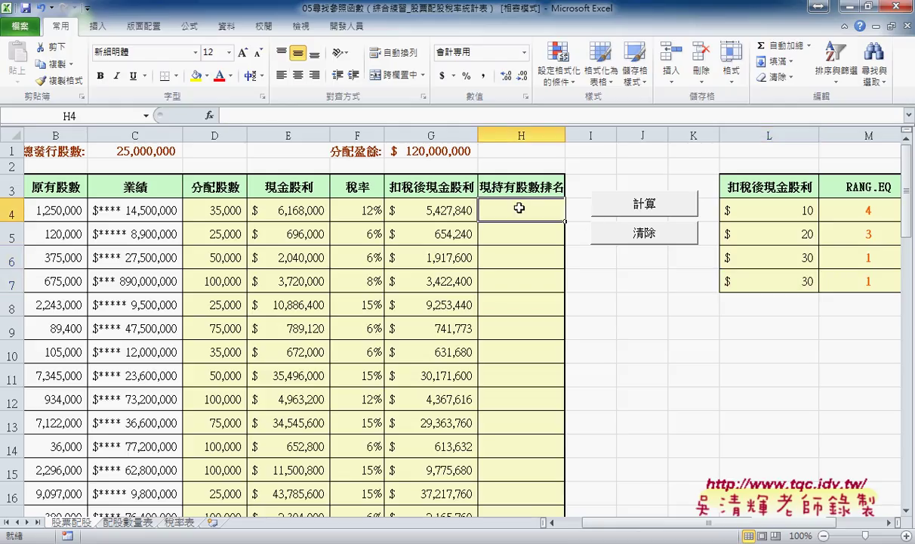
left_click(209, 116)
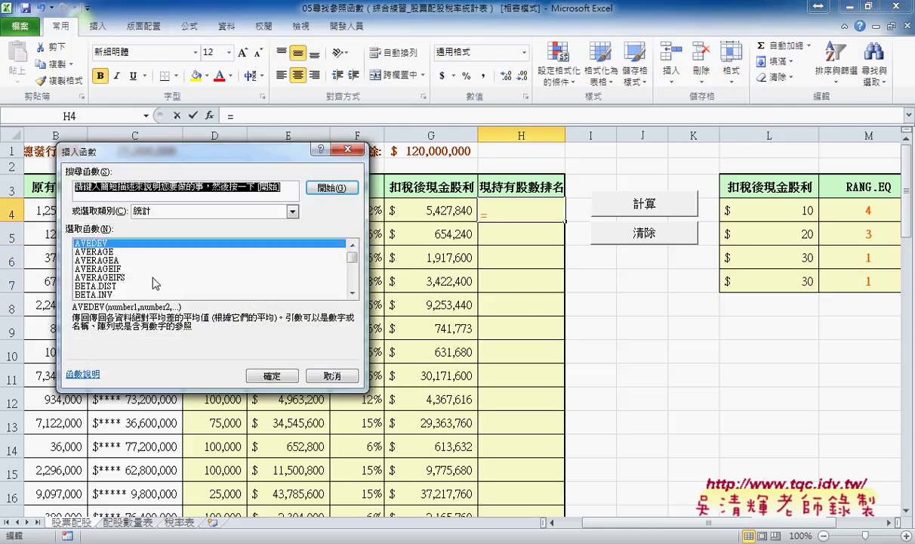
left_click(352, 293)
left_click(352, 293)
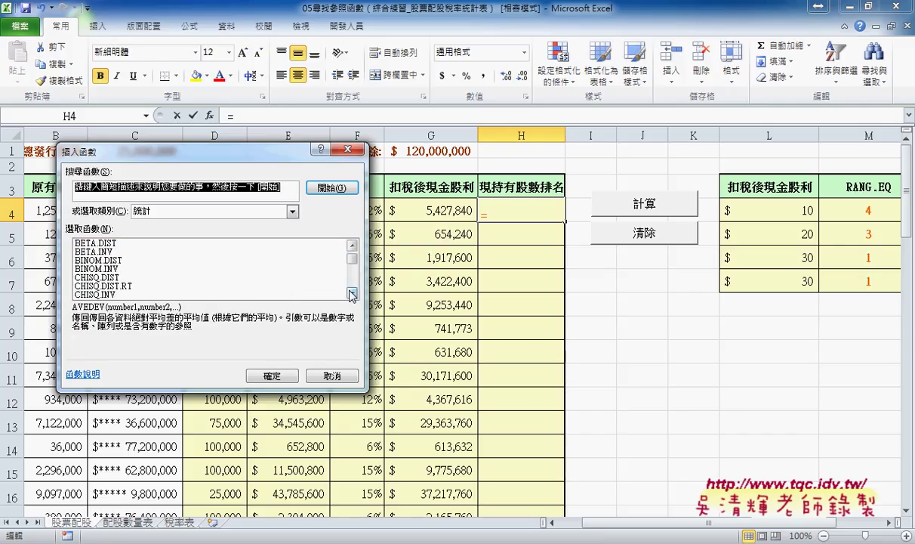
left_click(245, 280)
key("r")
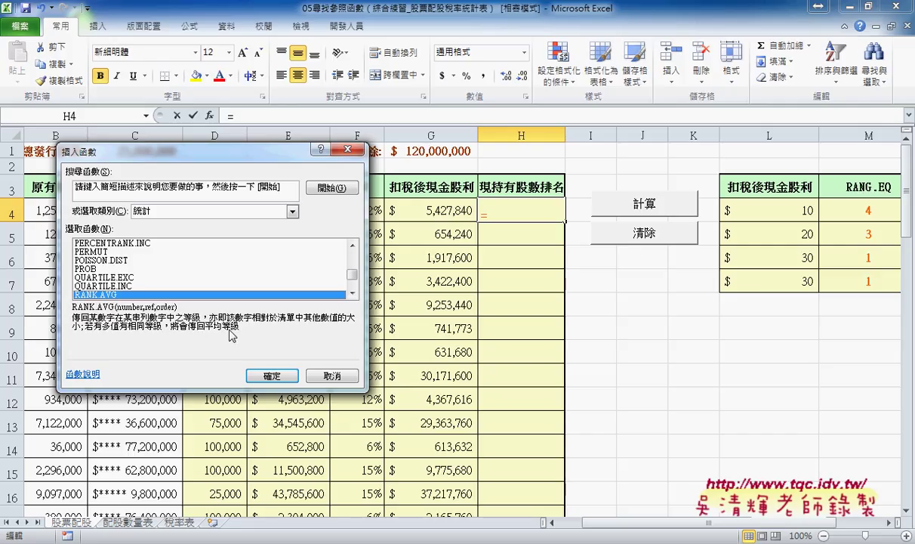
left_click(332, 375)
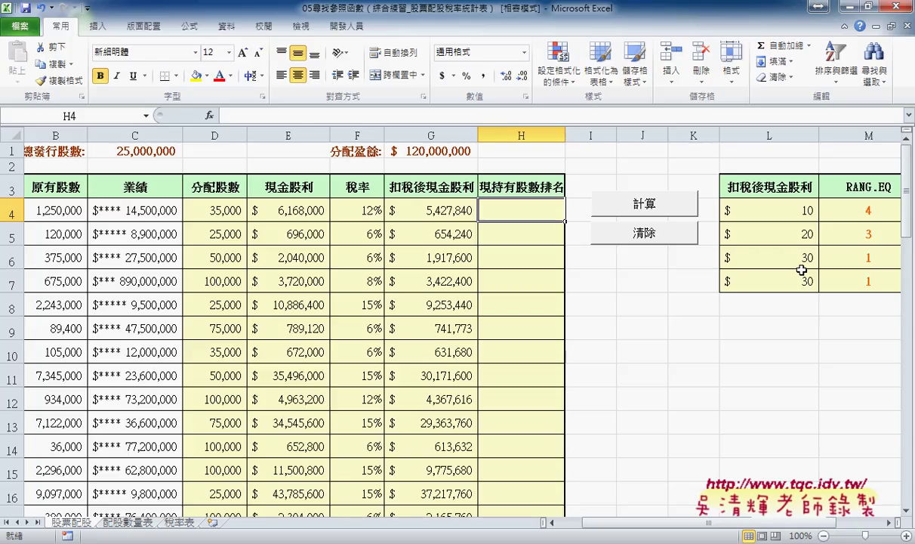
Compare the RANK.AVG and RANK.EQ results for the tied dividends in L6:L7
left_click_drag(778, 522, 826, 531)
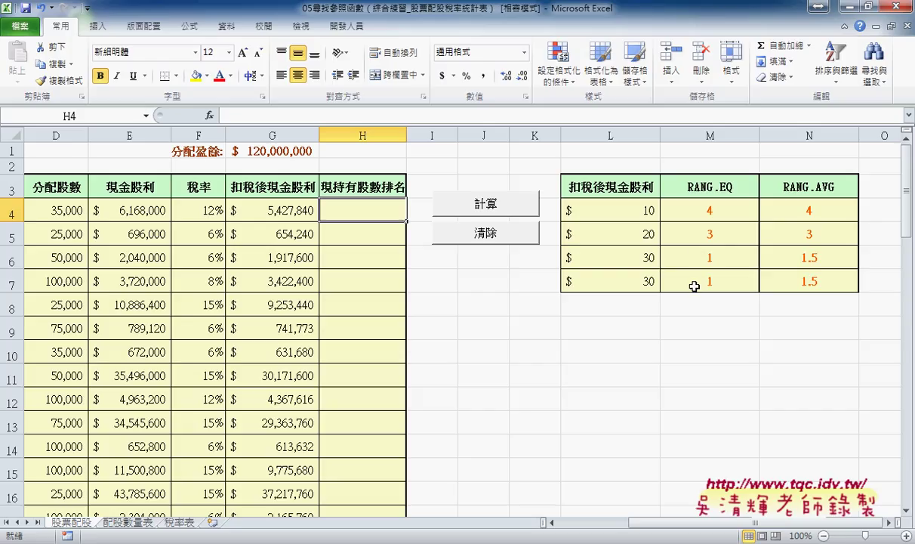
left_click_drag(814, 280, 822, 257)
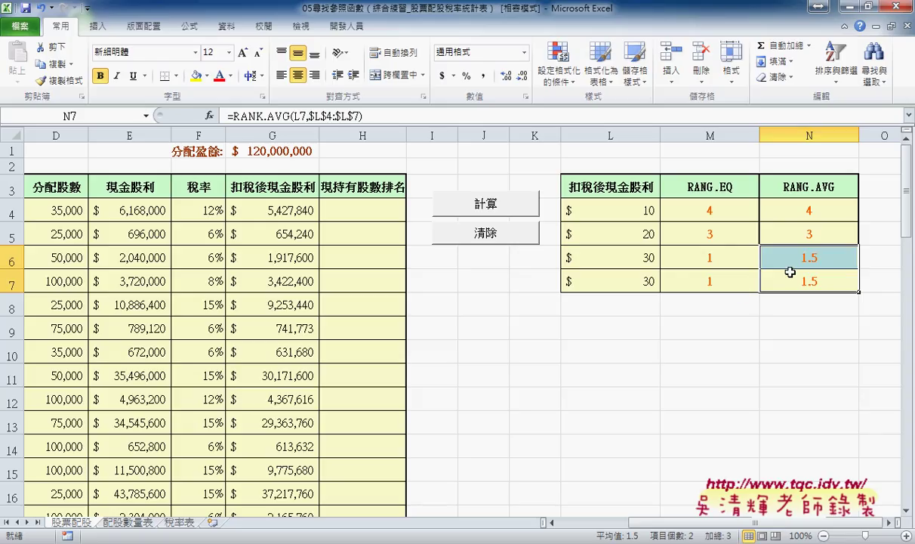
left_click_drag(726, 285, 723, 261)
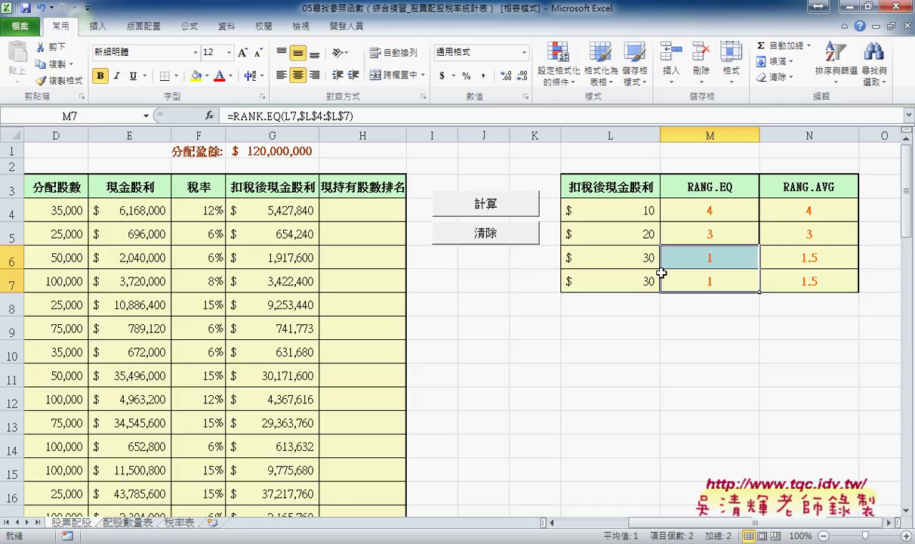
left_click_drag(615, 281, 613, 260)
left_click_drag(723, 287, 722, 263)
left_click_drag(653, 523, 582, 523)
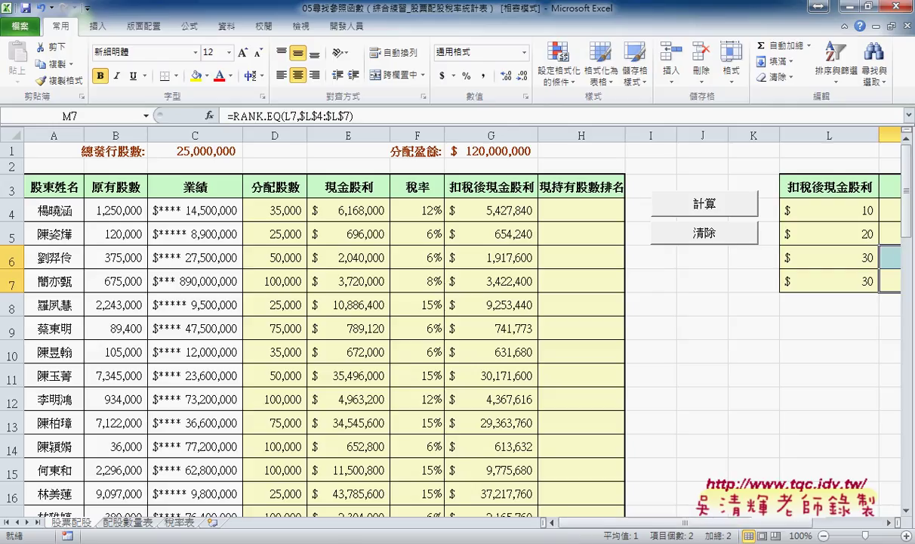
mouse_move(207, 493)
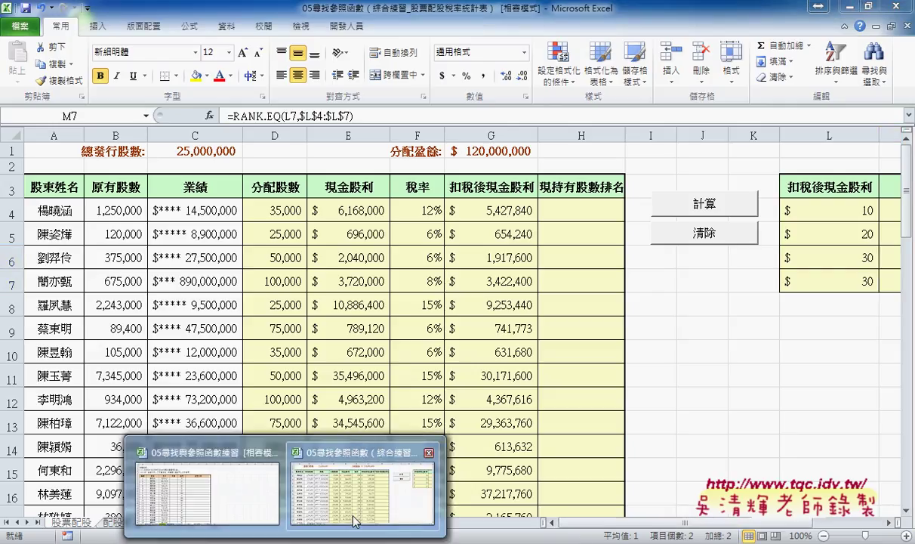
In the 05尋找與參照函數練習 workbook, begin a DATEDIF age formula in D6 using birth date C6
left_click(218, 471)
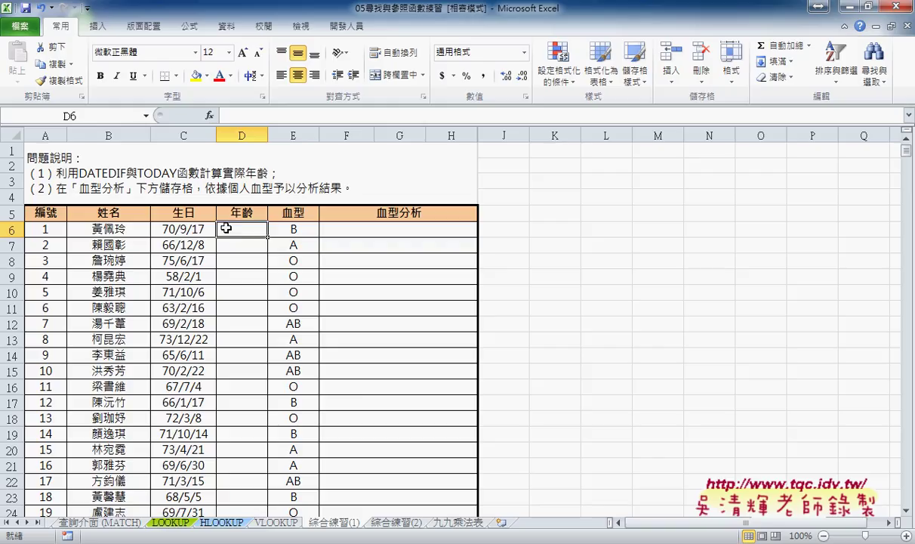
left_click(238, 118)
type("=")
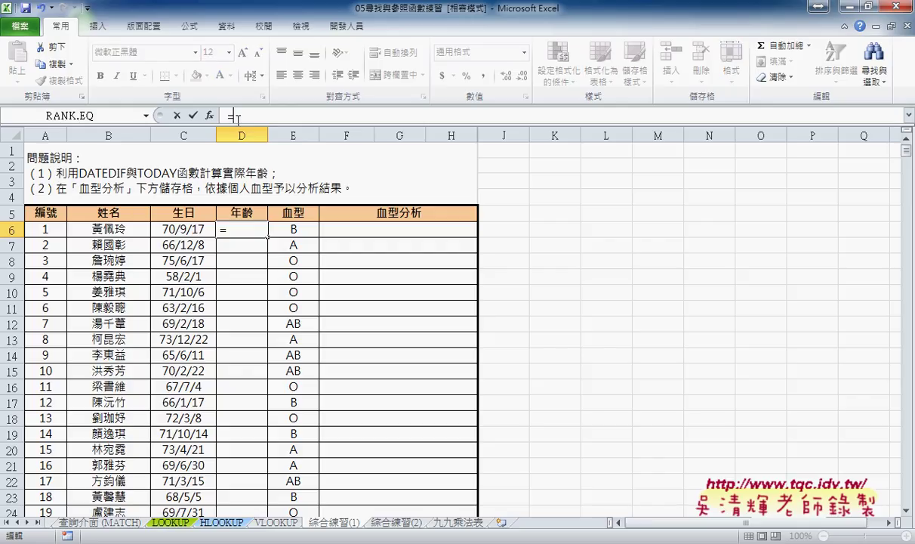
type("dat")
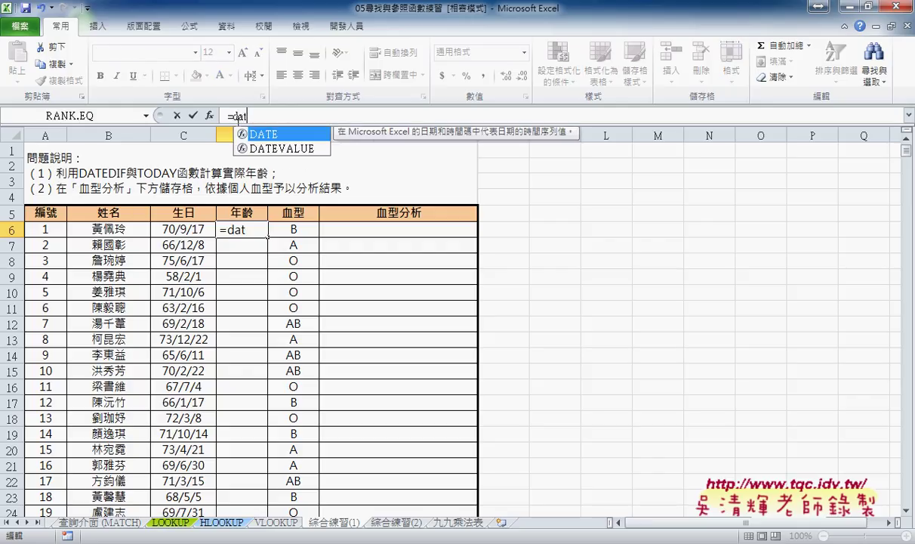
type("ed")
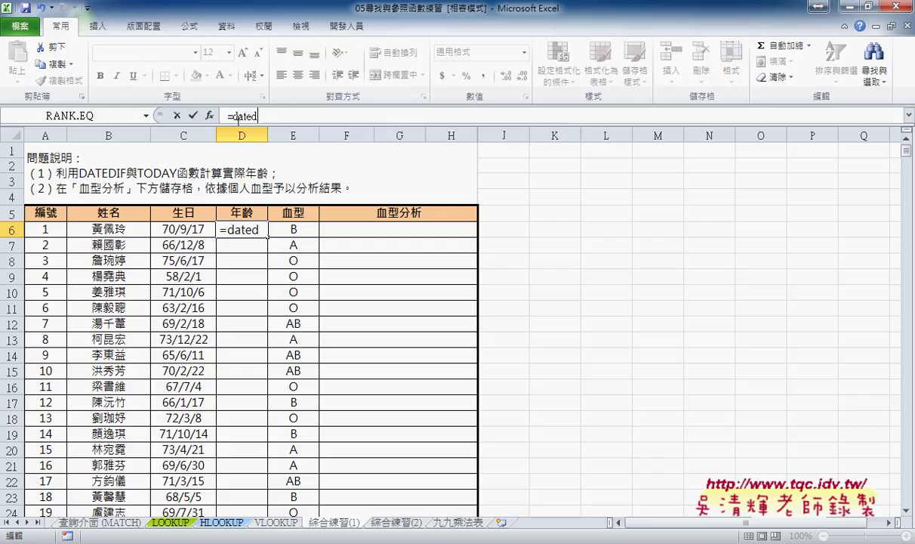
type("if(")
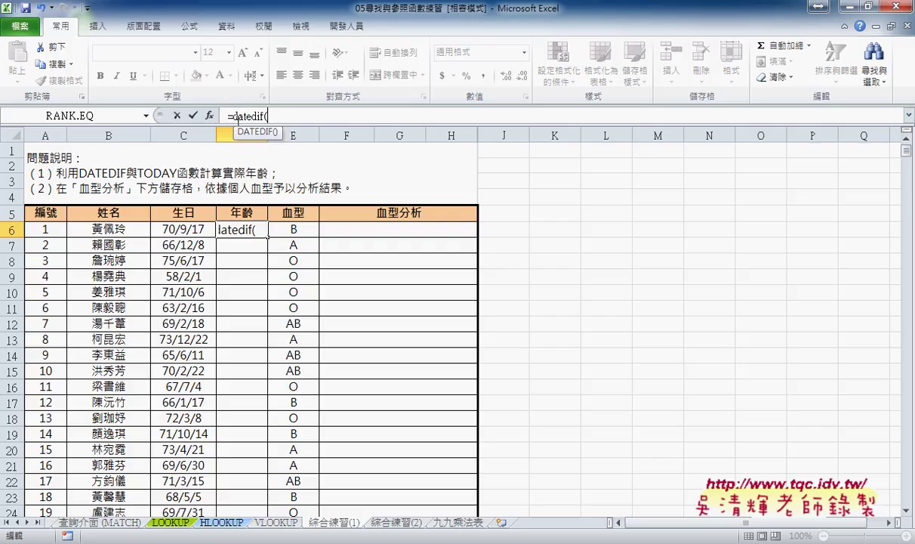
left_click(194, 230)
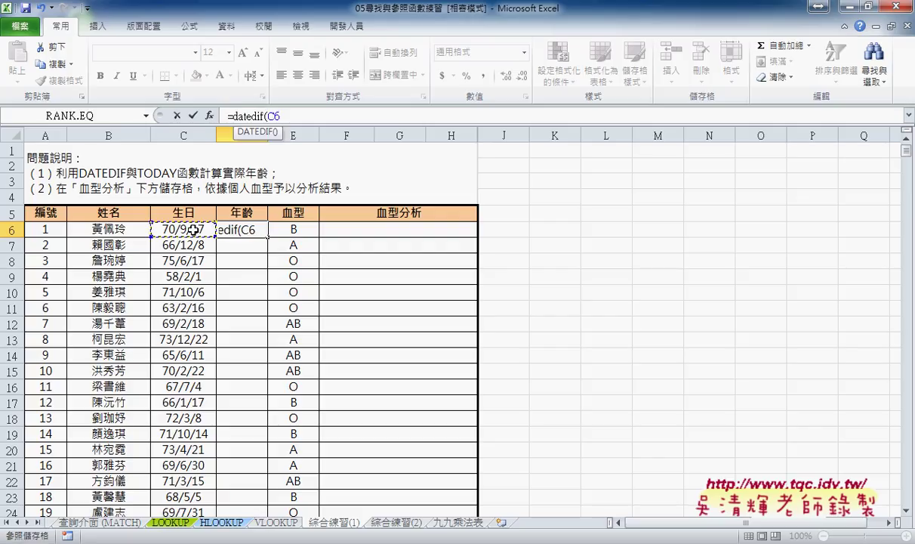
type(",to")
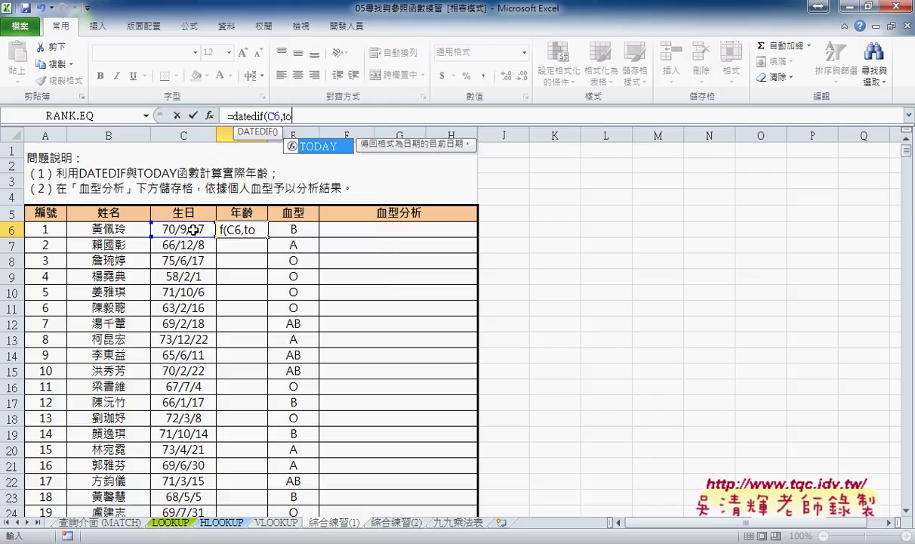
type("day")
type(",")
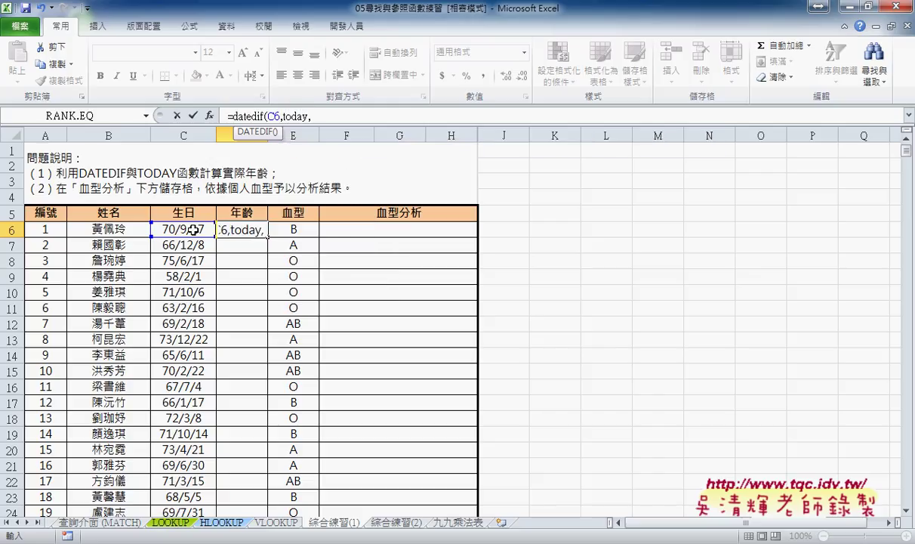
left_click(194, 229)
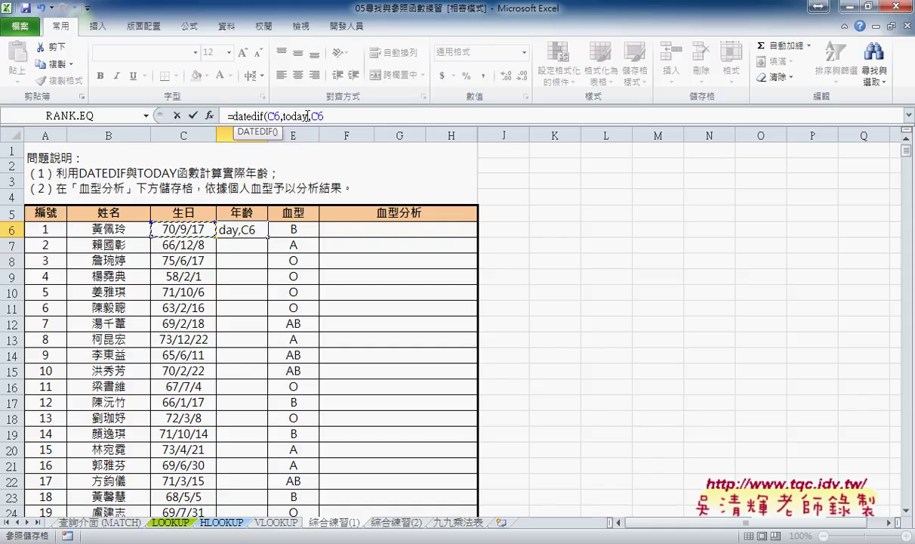
Correct it to =DATEDIF(C6,TODAY(),"Y") and fill it down the age column (34, 38, 29)
left_click(307, 116)
type("()")
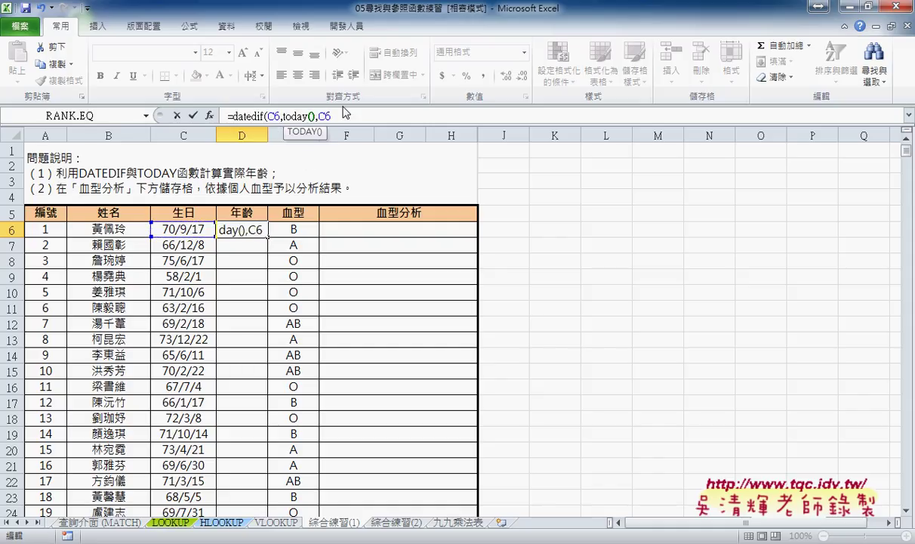
type(",")
key("Delete")
key("Delete")
type("\"")
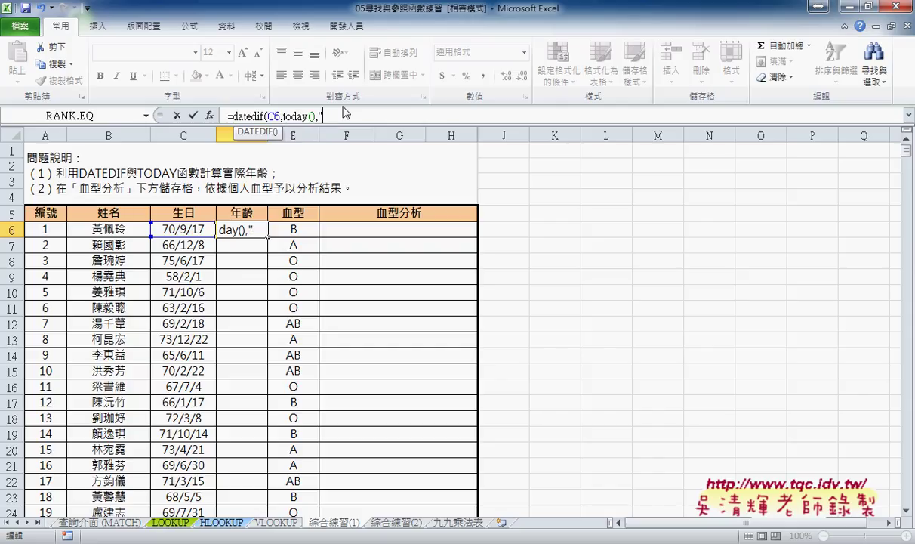
type("Y(),\"Y\")")
left_click(194, 115)
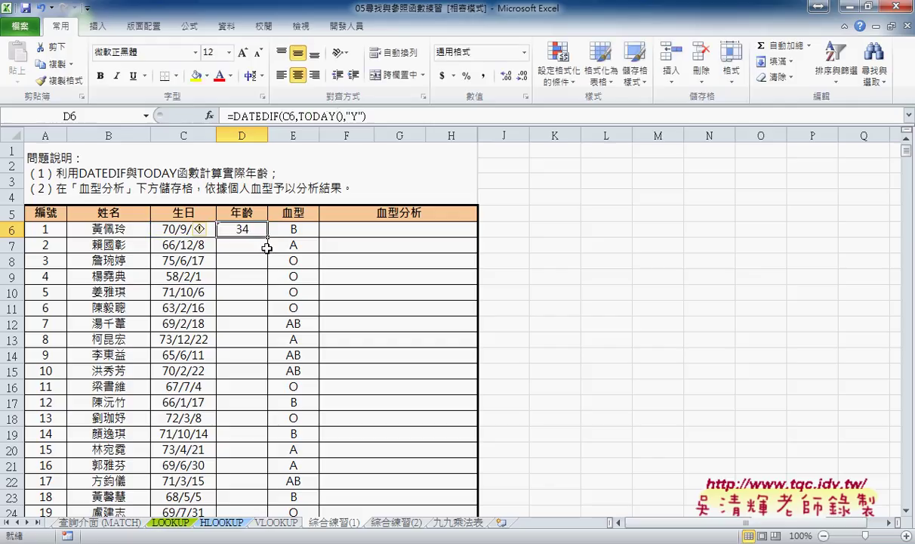
double_click(269, 235)
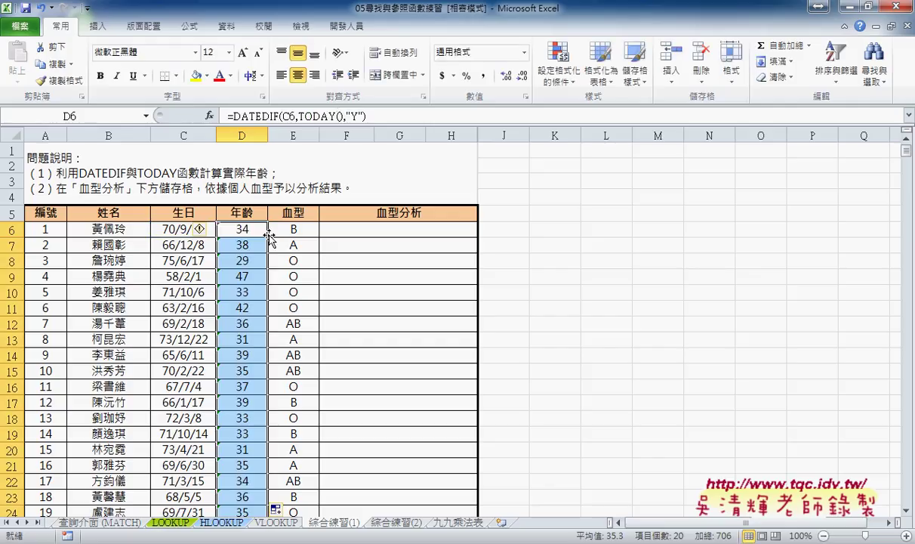
left_click(391, 231)
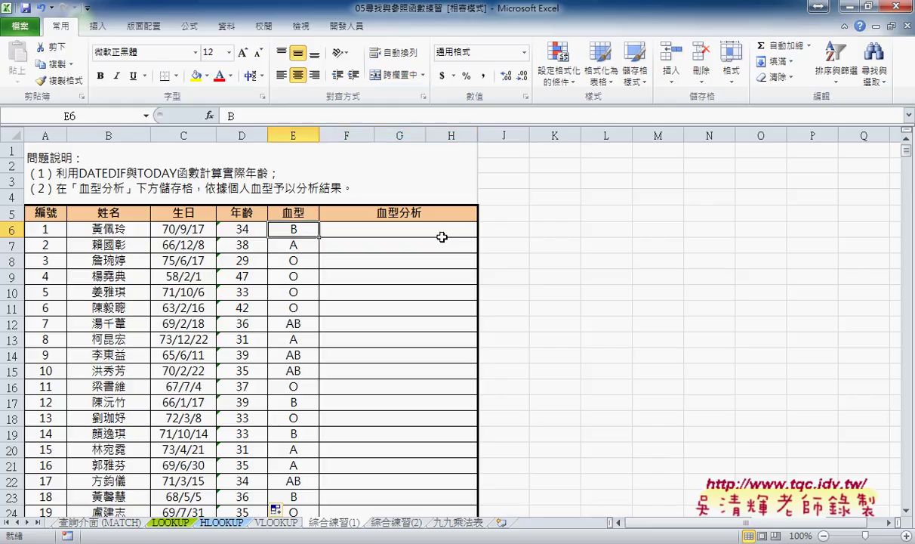
left_click(410, 228)
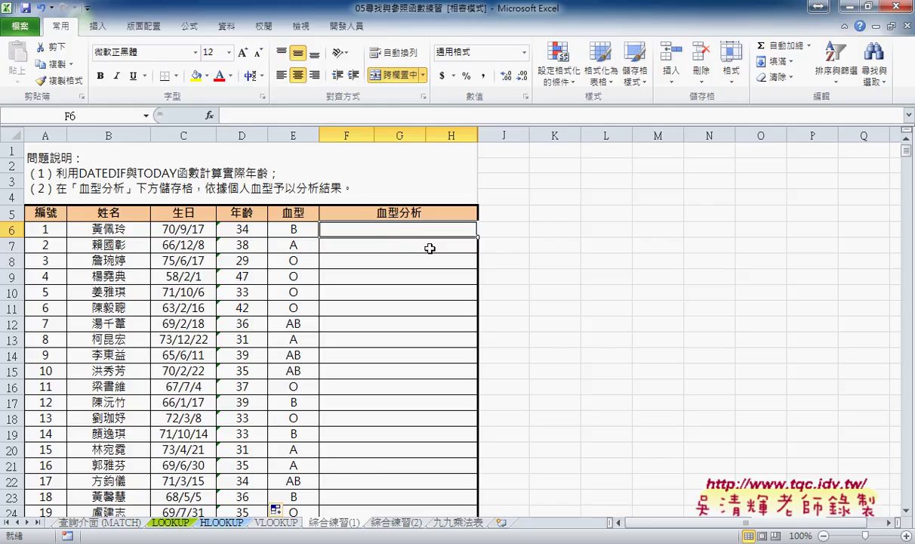
scroll(429, 249, "down", 2)
scroll(429, 266, "down", 4)
left_click(40, 346)
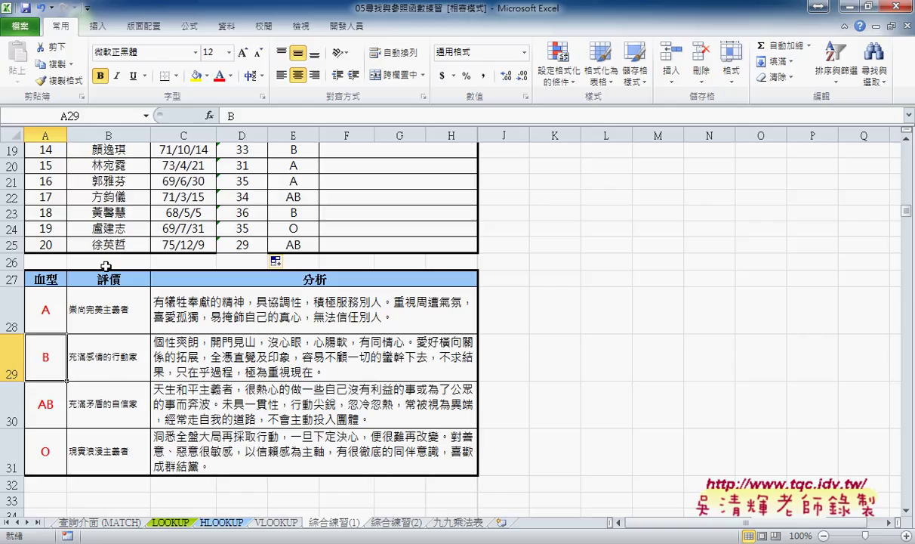
left_click(109, 367)
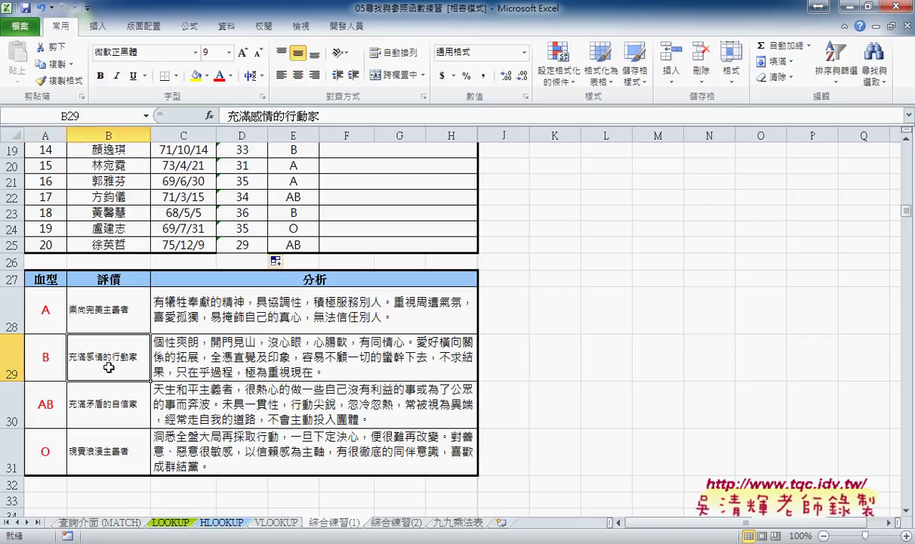
left_click(285, 366)
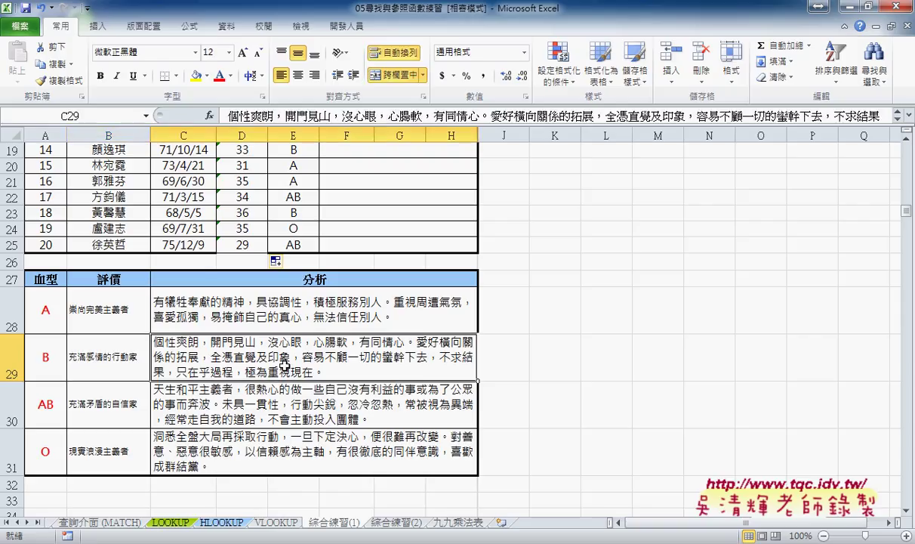
scroll(335, 296, "up", 4)
scroll(337, 296, "up", 3)
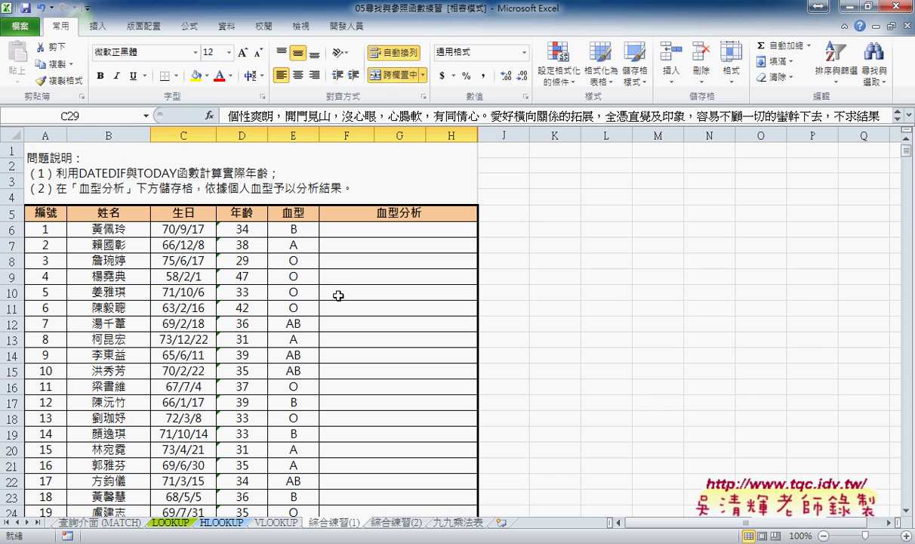
left_click(389, 227)
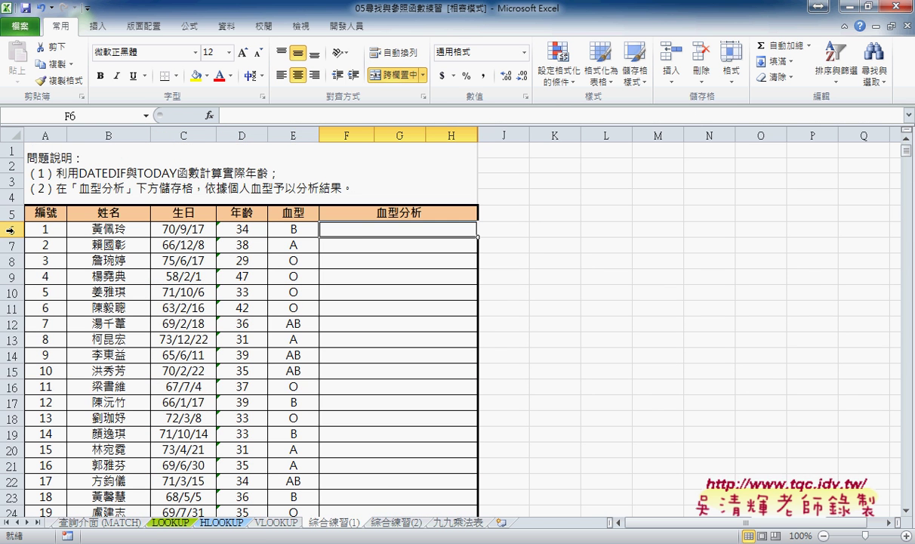
Set the row height of rows 6–25 to 100
left_click_drag(11, 230, 85, 149)
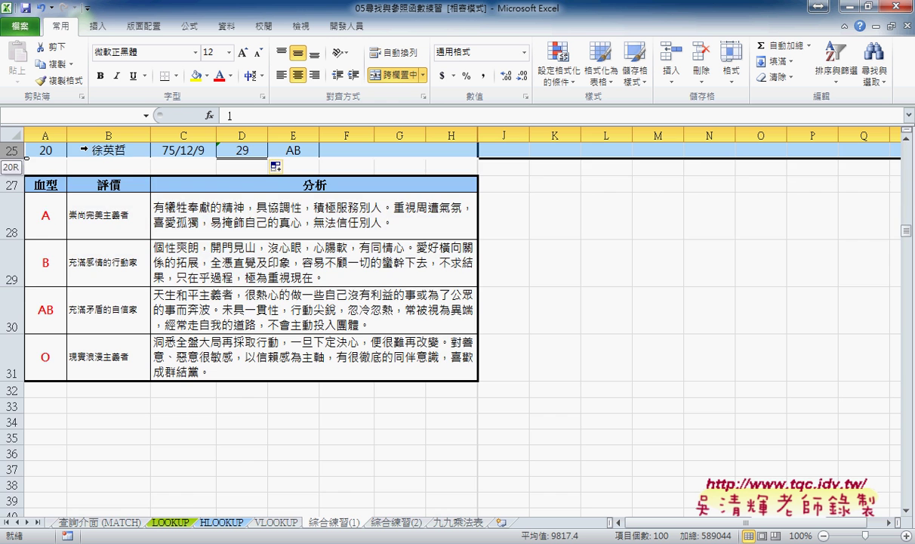
scroll(134, 241, "up", 2)
scroll(113, 250, "up", 6)
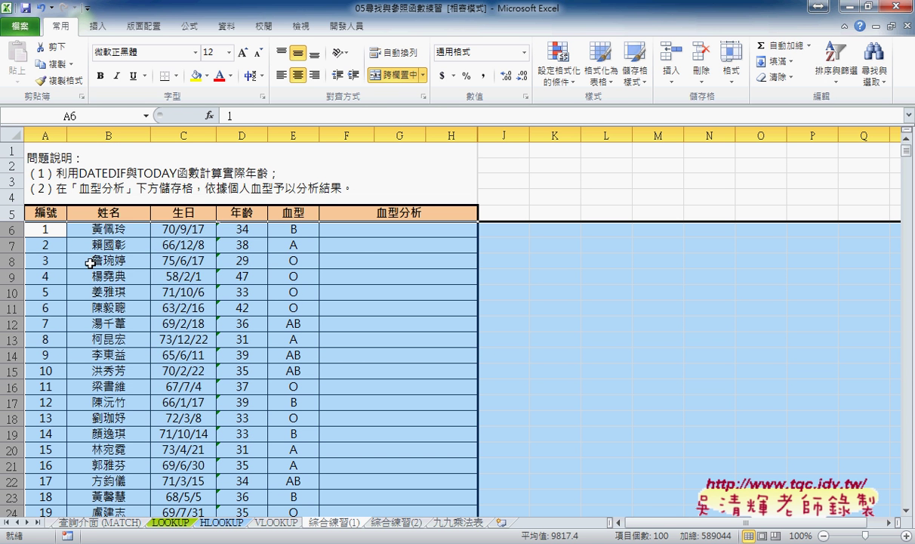
right_click(90, 263)
left_click(142, 432)
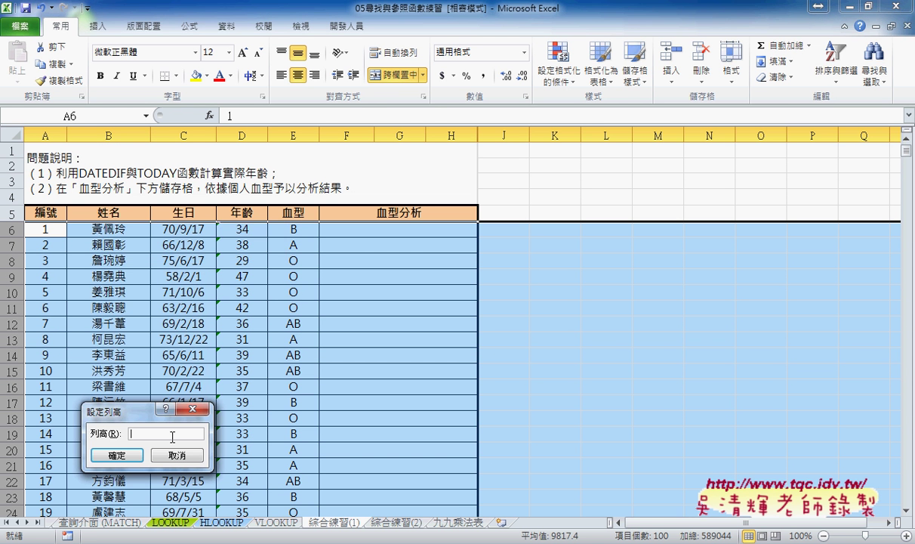
type("100")
key("Return")
Check blood type E6 and the type A rating and analysis cells, then bring up the Google Docs example
left_click(393, 284)
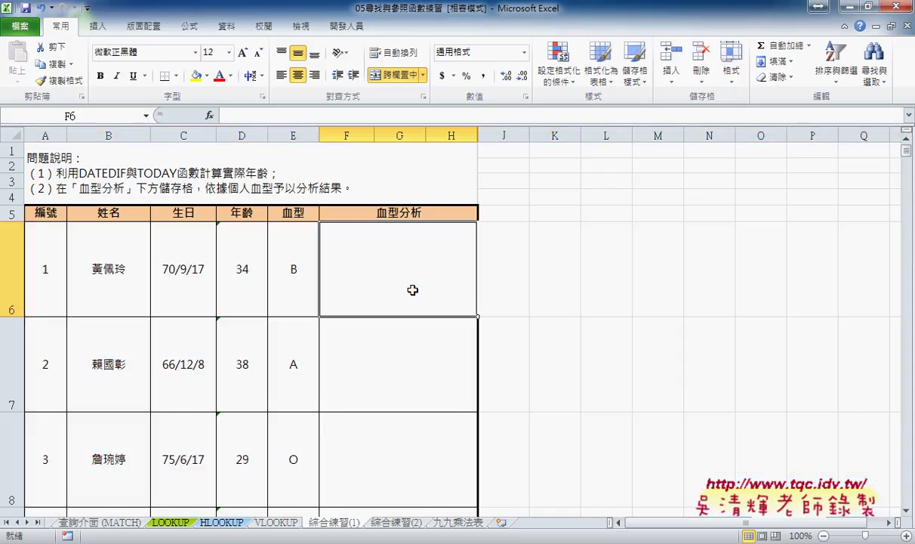
left_click(289, 278)
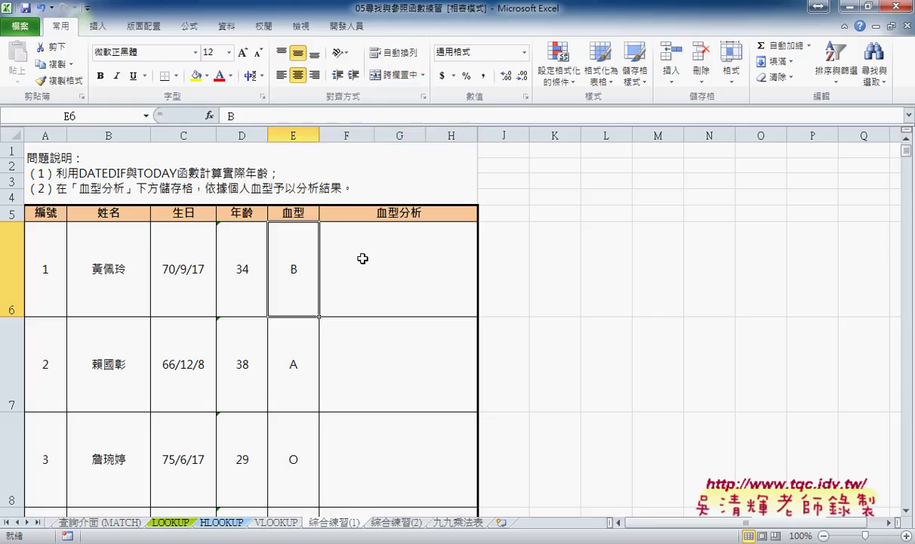
scroll(323, 433, "down", 1)
scroll(323, 433, "down", 5)
scroll(324, 432, "down", 2)
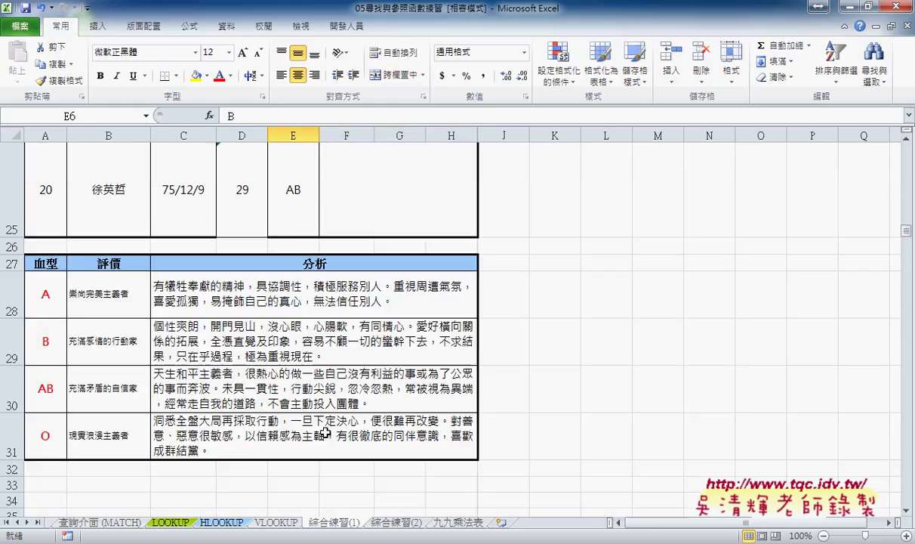
left_click(112, 299)
left_click(202, 301)
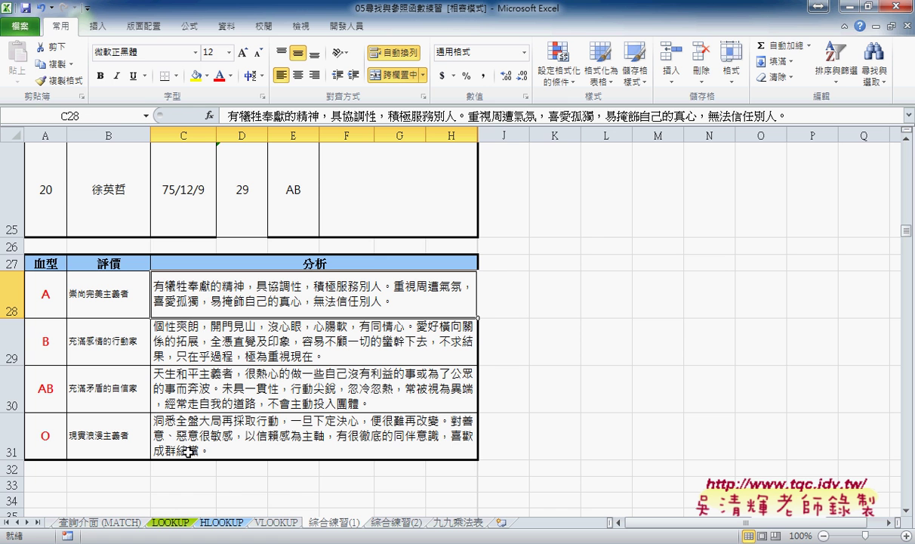
left_click(207, 508)
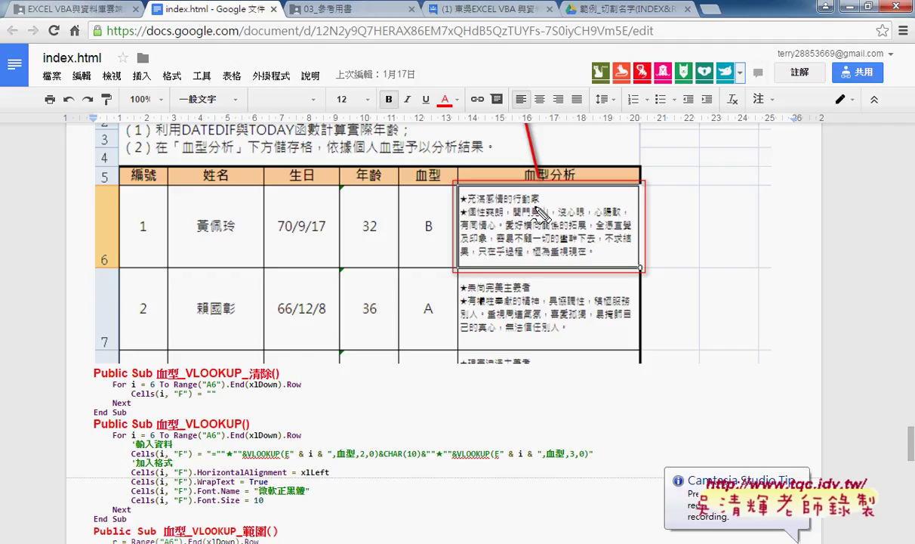
left_click_drag(563, 193, 577, 198)
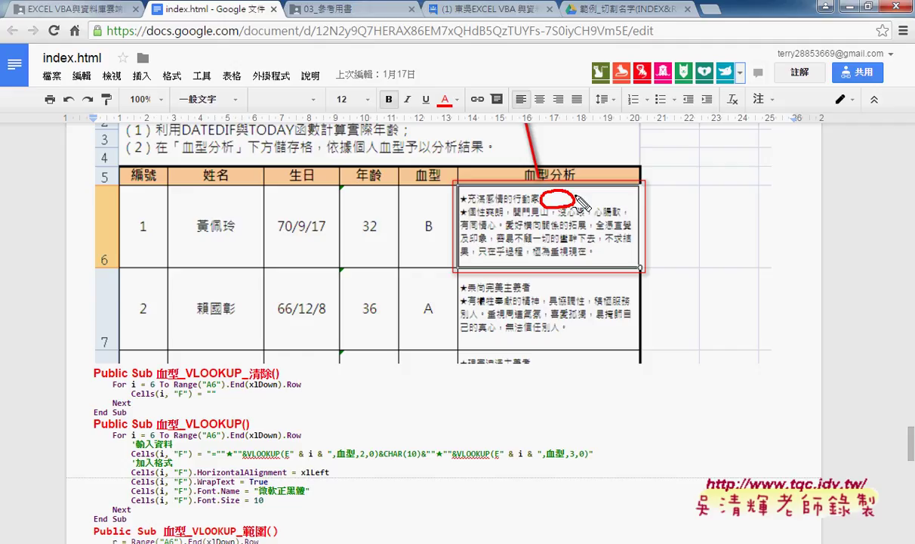
mouse_move(681, 202)
left_mouse_down()
mouse_move(579, 197)
mouse_move(589, 206)
left_mouse_up()
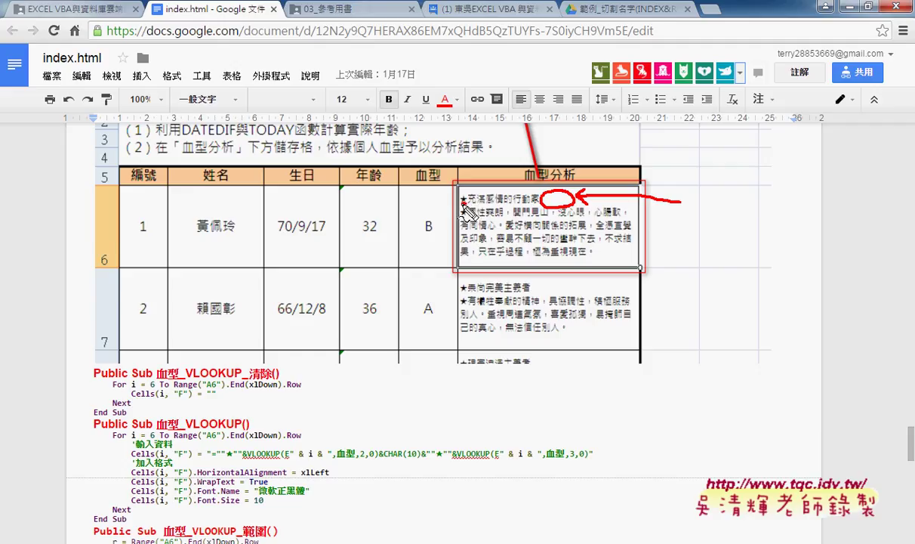
left_click_drag(492, 204, 529, 202)
left_click_drag(460, 215, 537, 195)
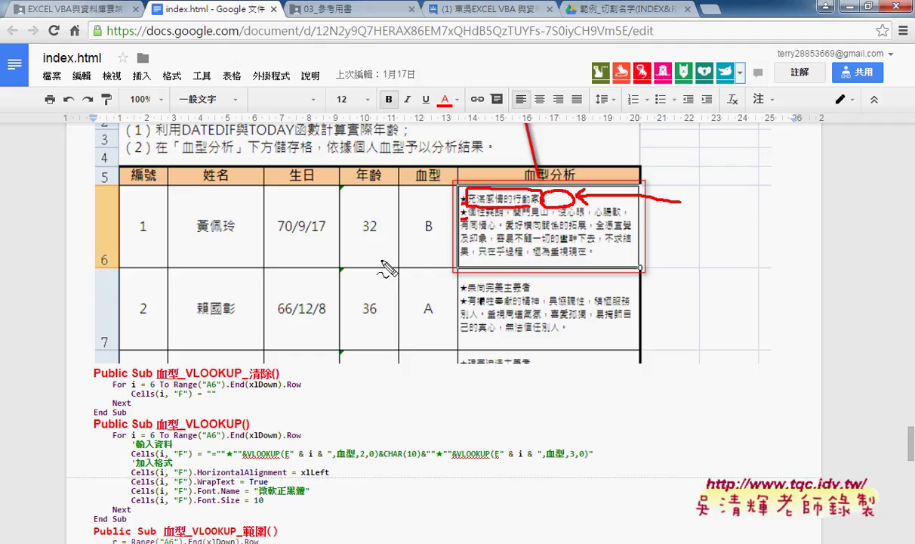
left_click_drag(441, 218, 424, 247)
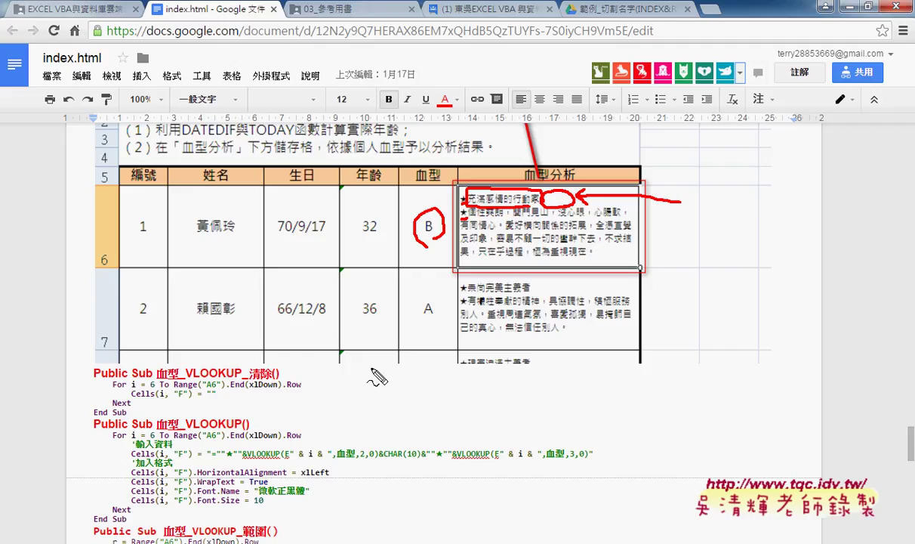
key("Escape")
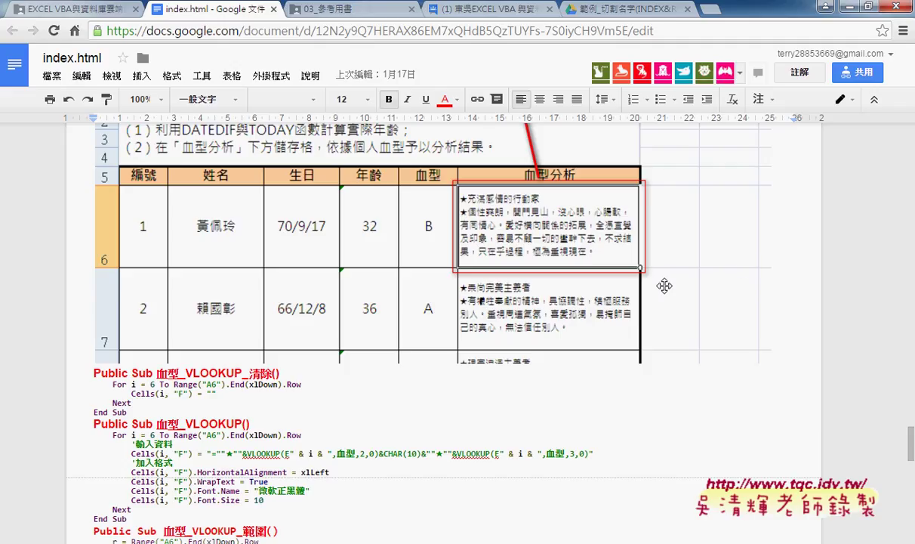
Back in Excel, clear the existing star from K6
left_click(823, 6)
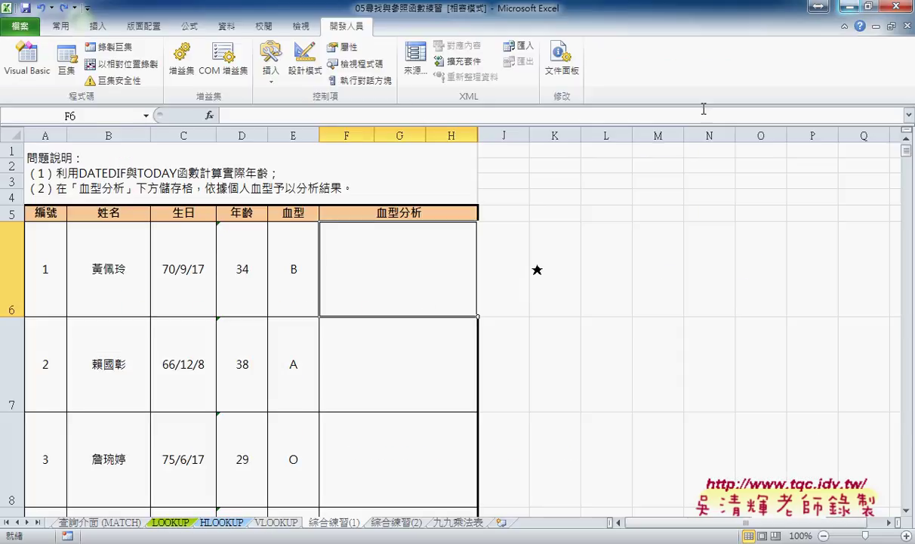
left_click(574, 269)
key("Delete")
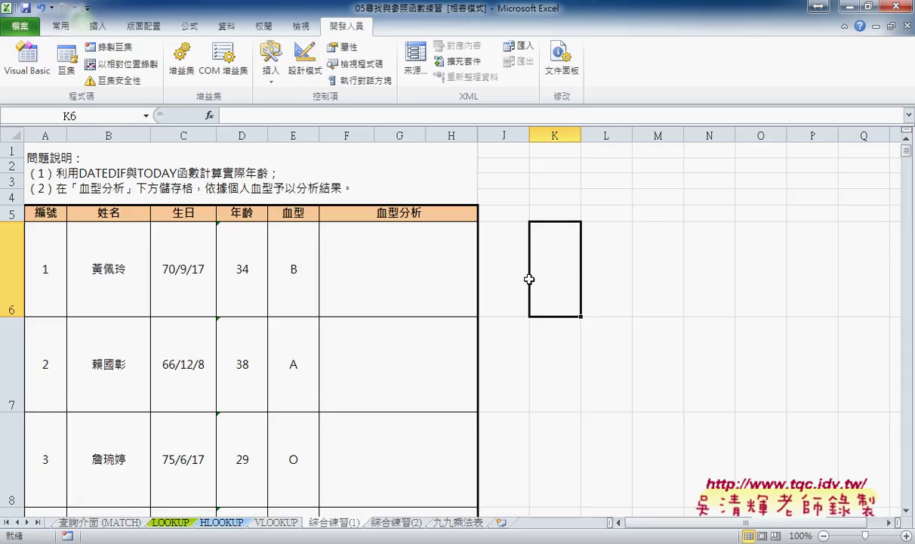
Insert the Black Star symbol (2605) into K6 from the Symbol dialog, then select F6
left_click(98, 26)
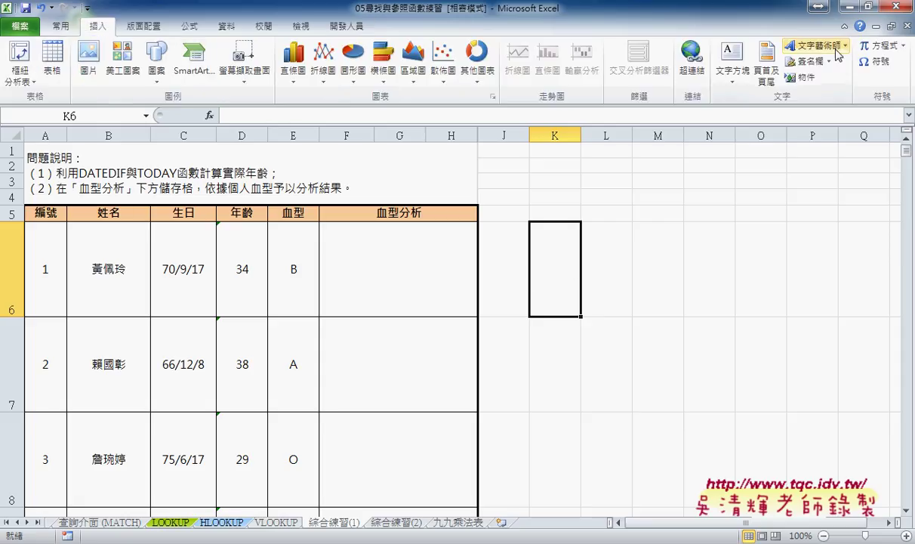
left_click(875, 62)
left_click_drag(654, 98, 435, 103)
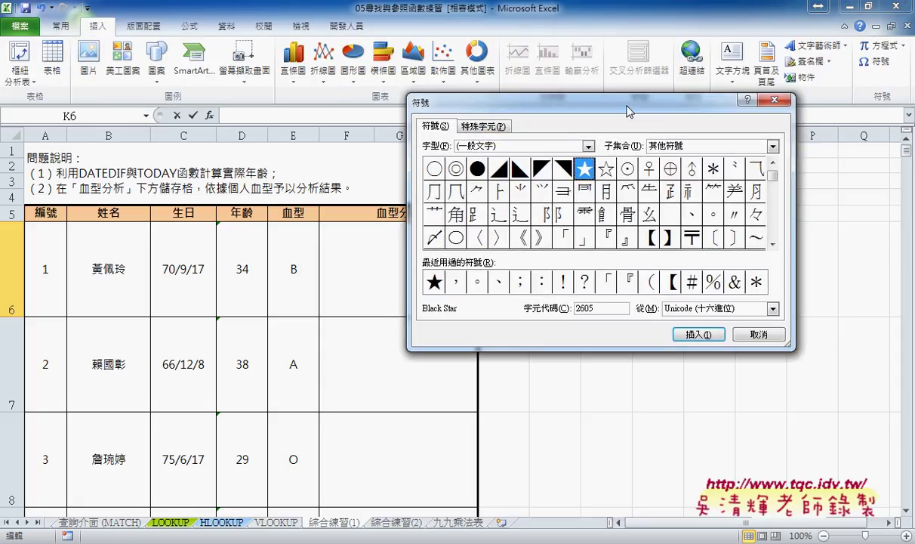
left_click(594, 146)
mouse_move(597, 184)
left_mouse_down()
mouse_move(600, 197)
mouse_move(601, 188)
left_mouse_up()
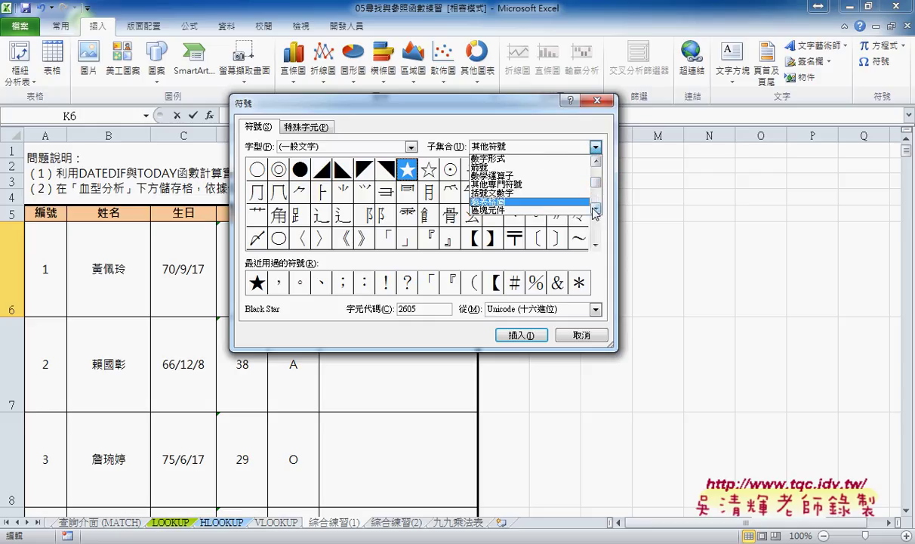
left_click(502, 146)
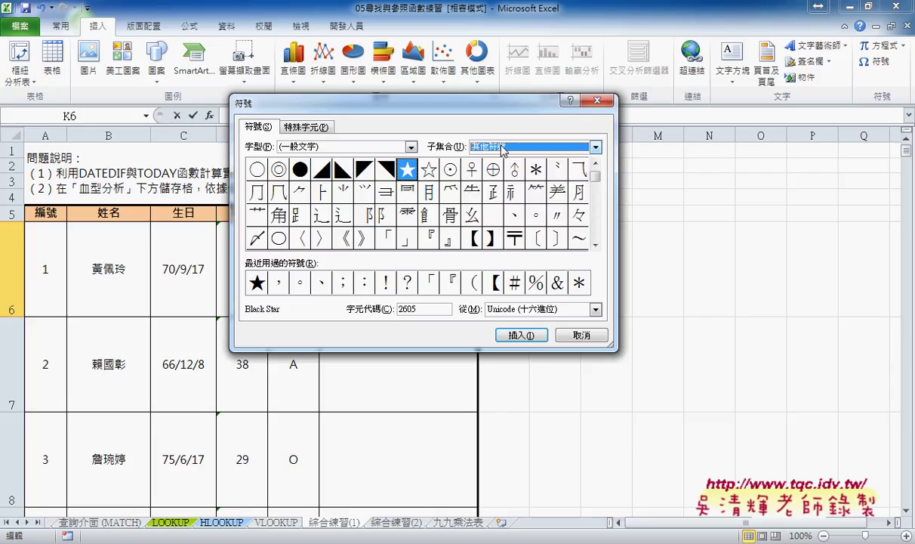
left_click_drag(409, 103, 324, 93)
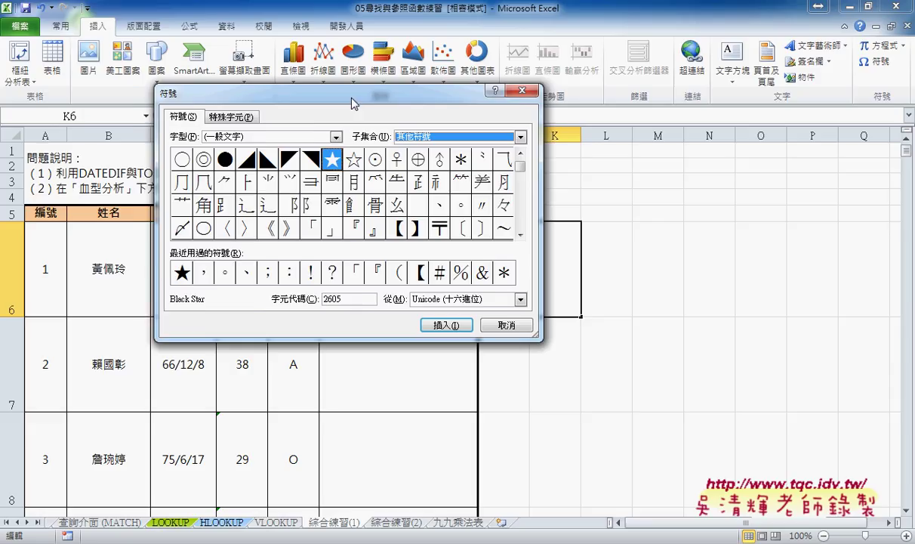
double_click(324, 159)
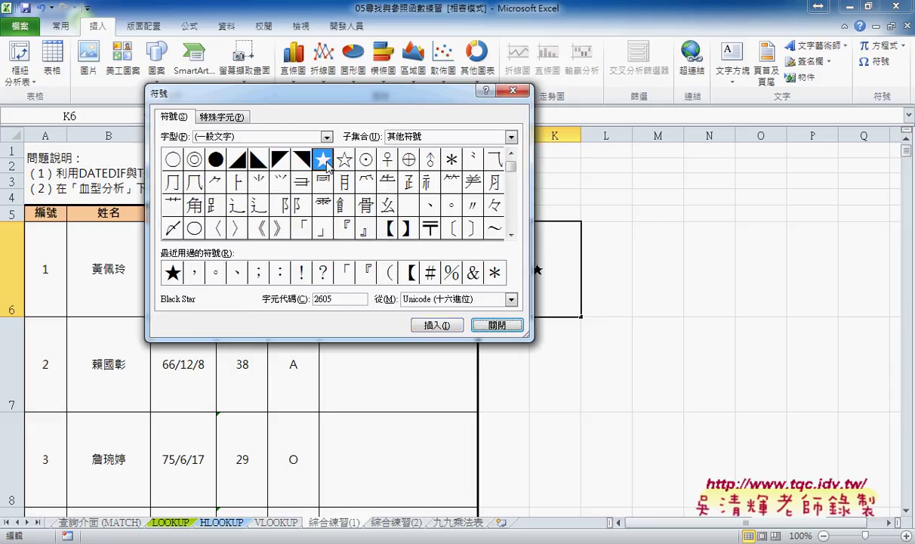
left_click(497, 324)
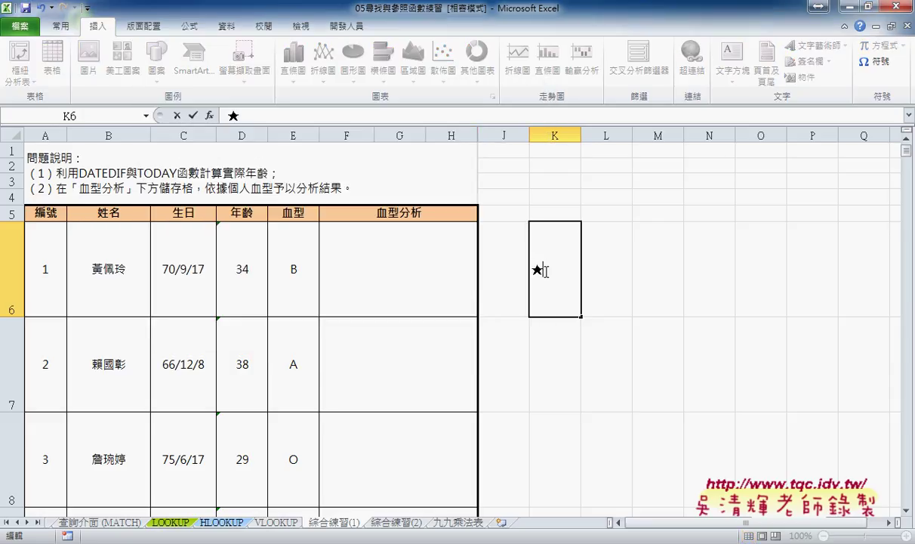
left_click_drag(544, 270, 500, 256)
left_click(363, 270)
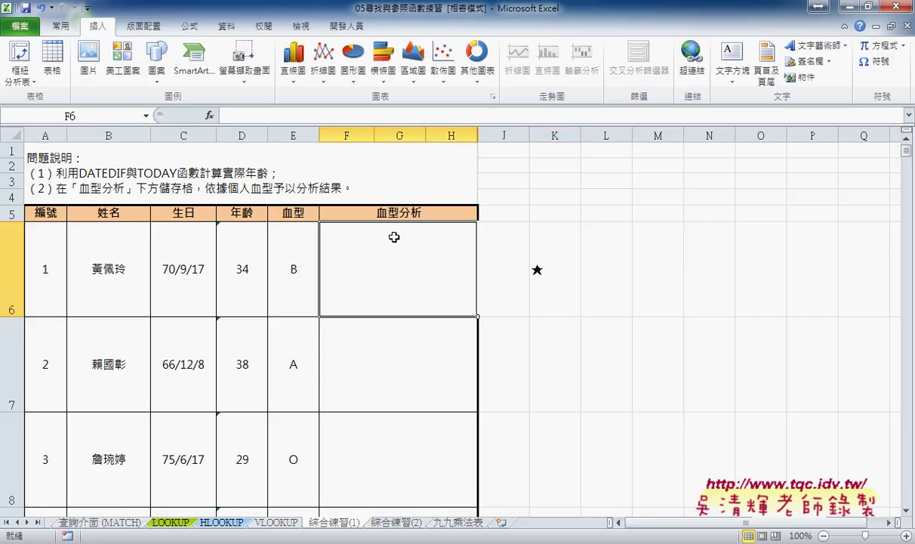
Start F6's formula with ="★"& and insert VLOOKUP using E6 as the lookup value
left_click(232, 113)
type("=")
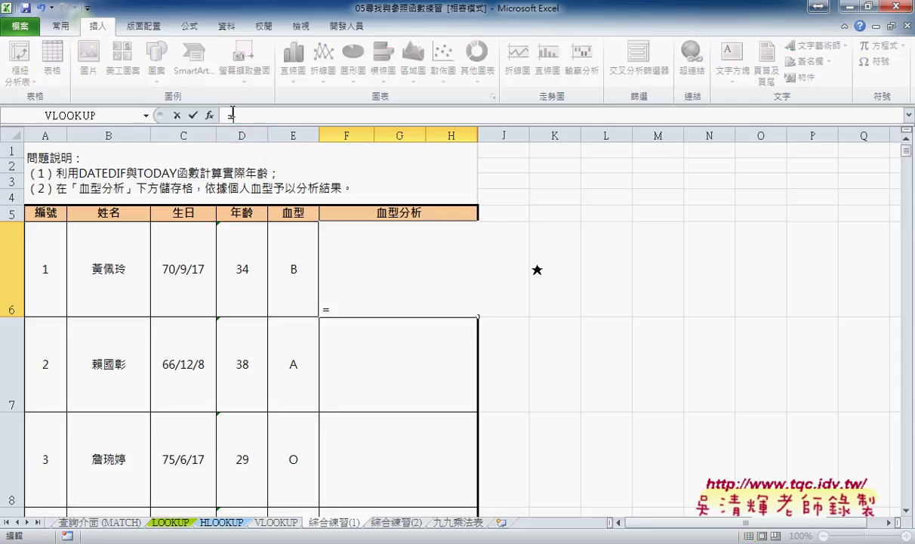
type("\"")
type("★")
type("\"")
type("&")
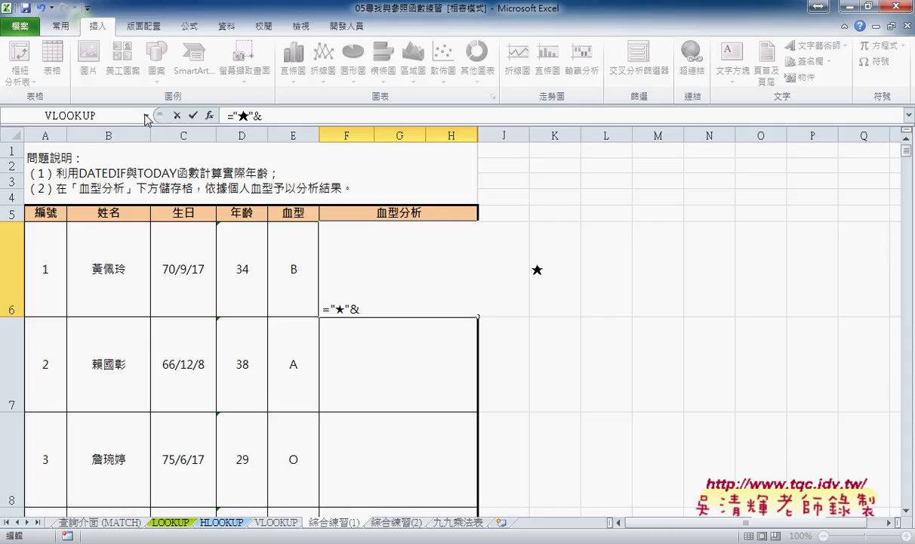
left_click(147, 117)
left_click(124, 136)
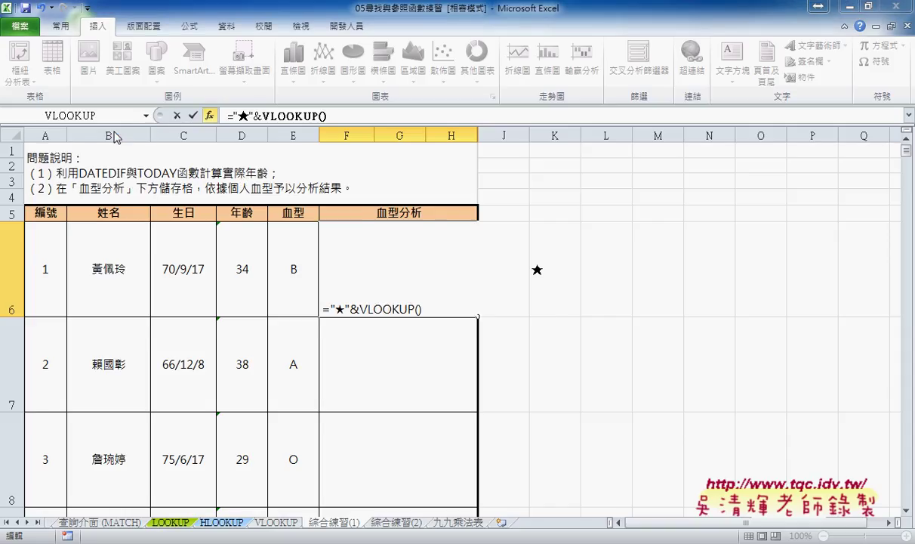
left_click_drag(208, 107, 526, 95)
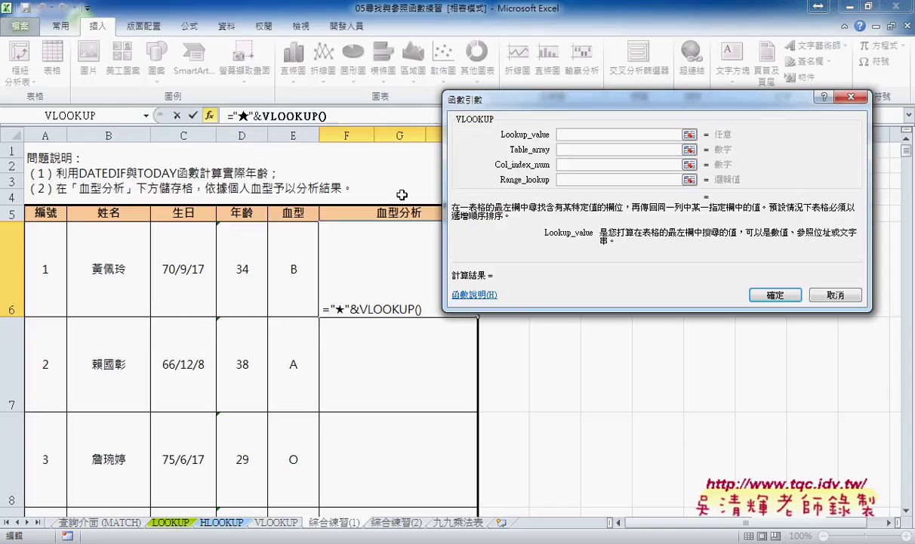
left_click(306, 249)
Complete the VLOOKUP with table 血型, column 2 and range lookup 0
left_click(586, 151)
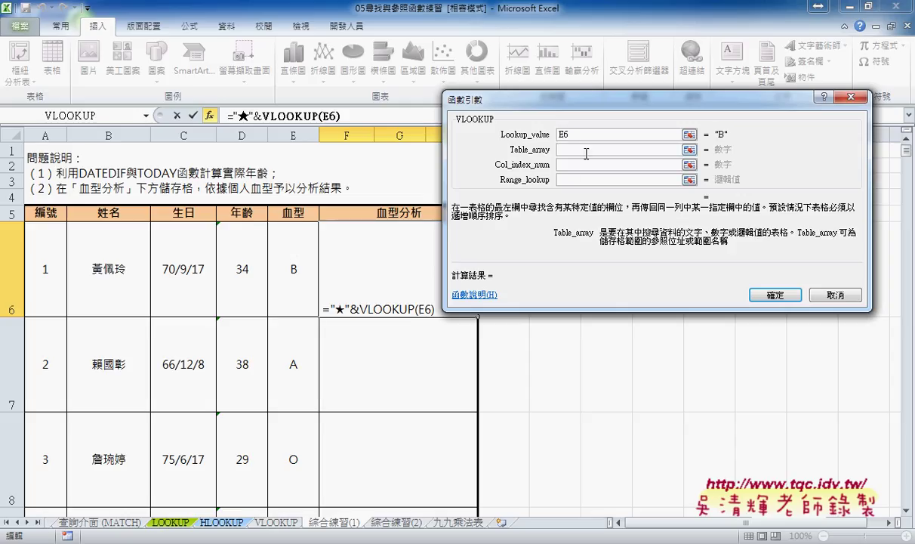
key("F3")
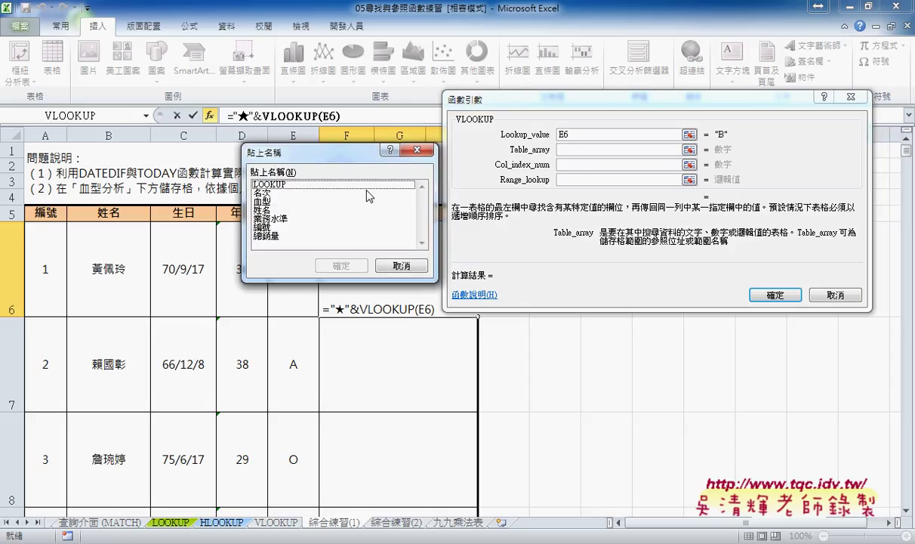
left_click(271, 201)
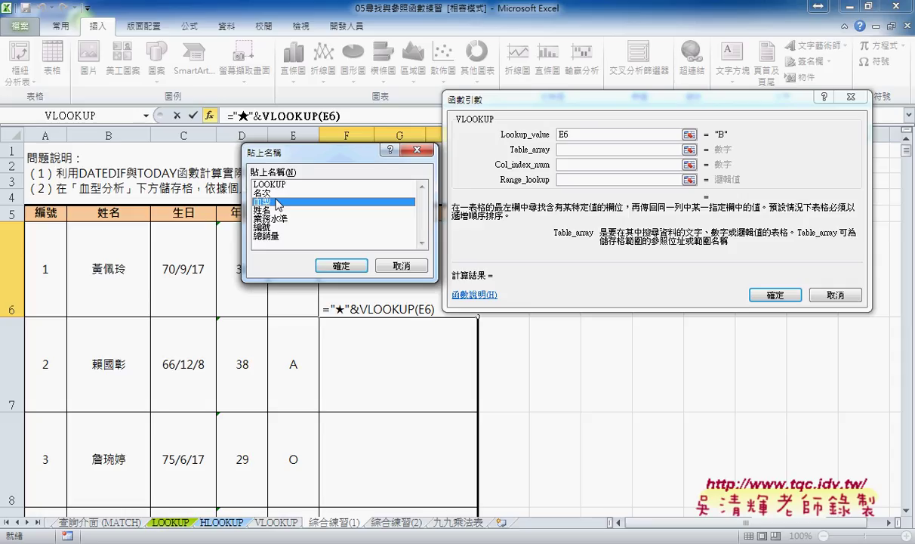
left_click(342, 266)
left_click(578, 164)
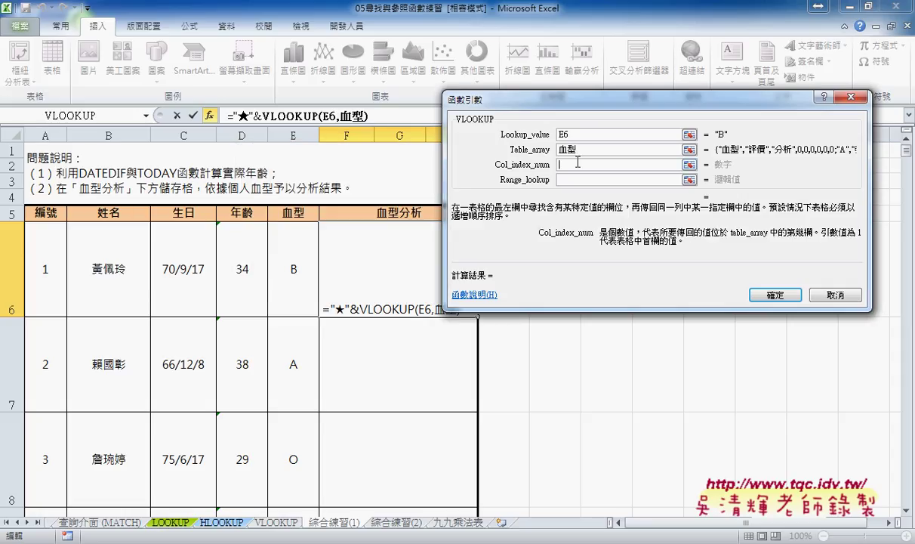
type("2")
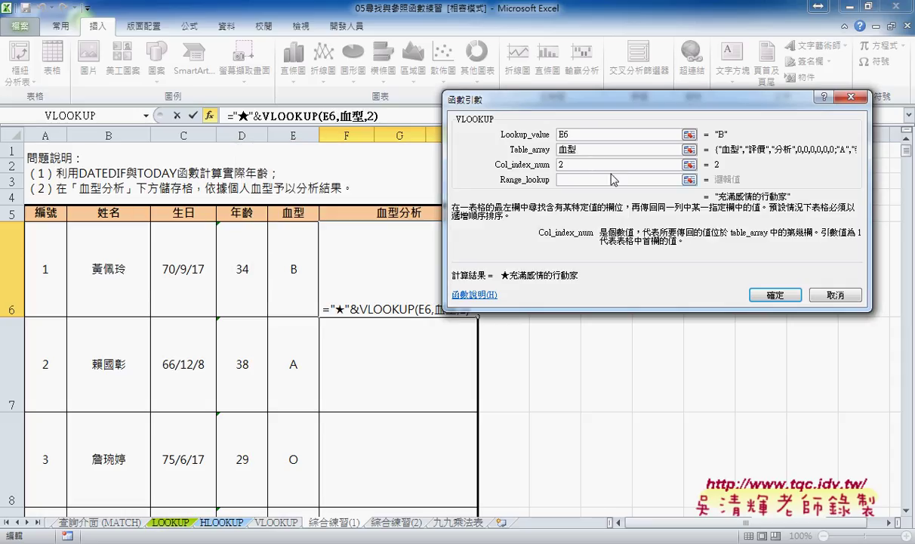
left_click(612, 179)
type("0")
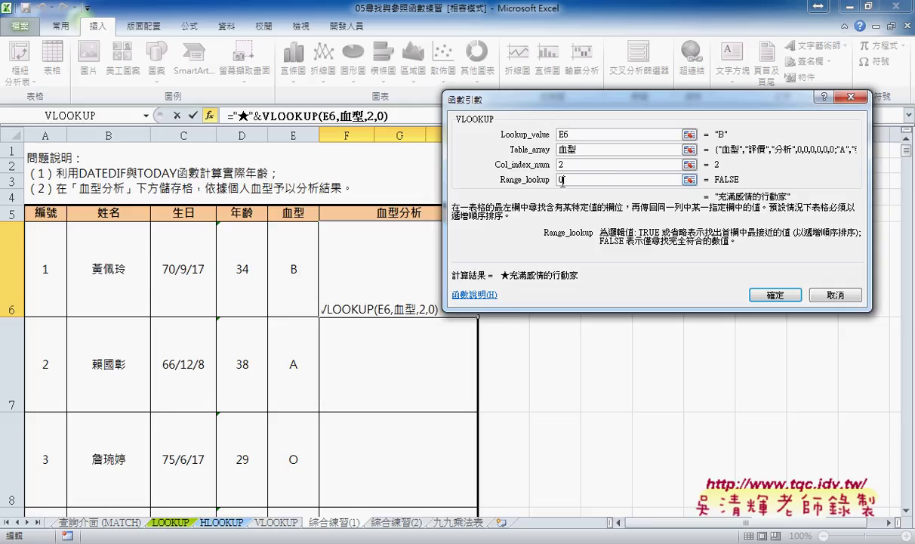
left_click(778, 297)
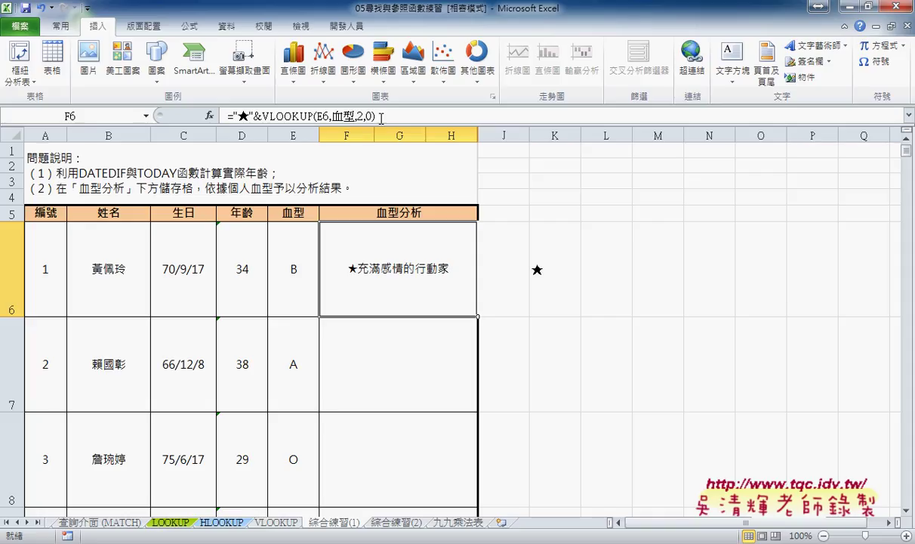
Append &"★"&VLOOKUP(E6,血型,3,0) to F6's formula by duplicating the first lookup with column 3
left_click_drag(372, 115, 227, 115)
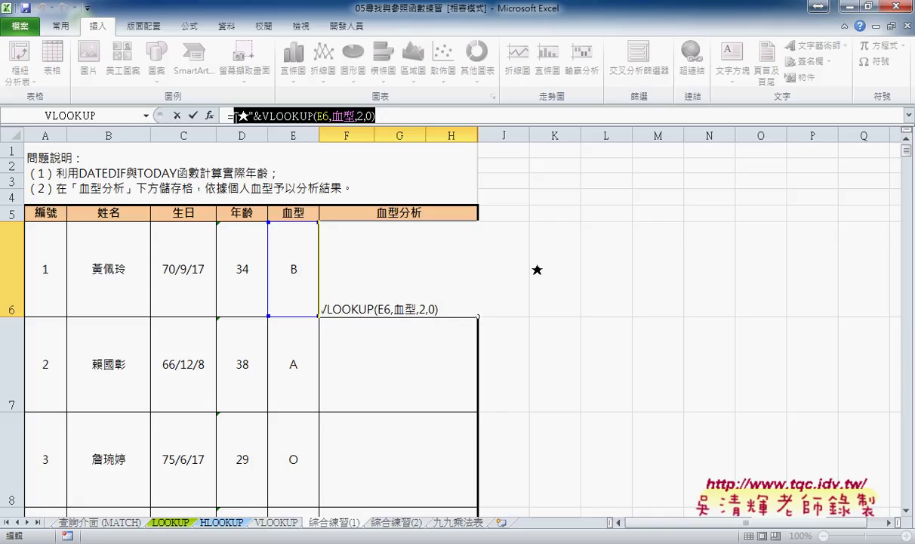
left_click(409, 111)
type("&")
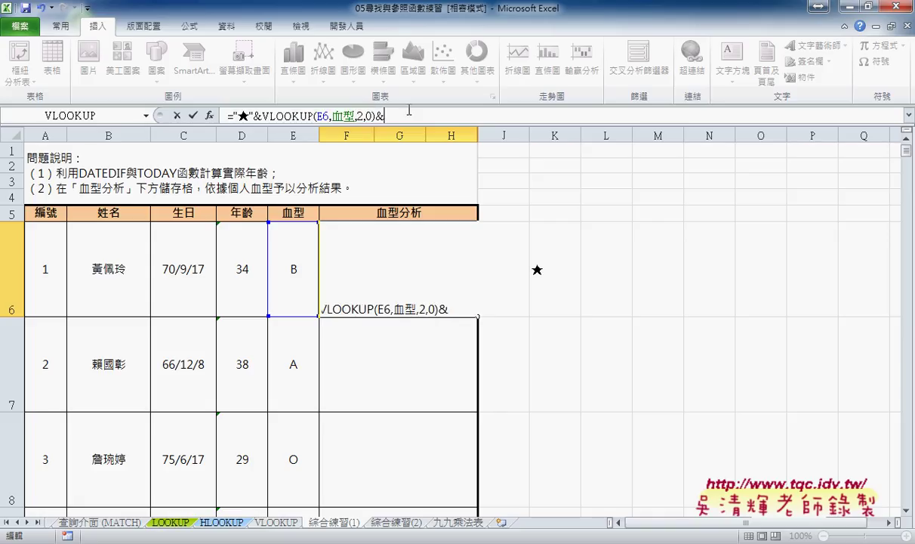
key("ctrl+v")
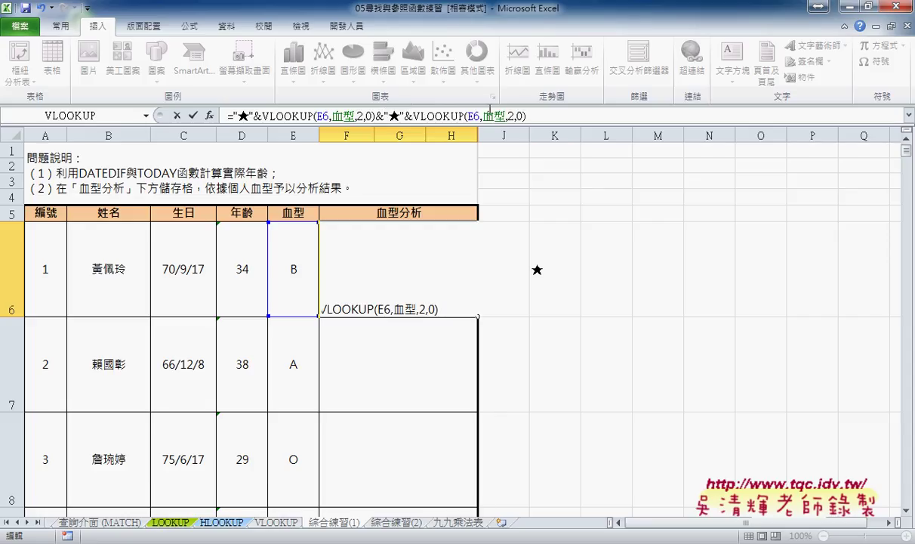
double_click(513, 116)
type("3")
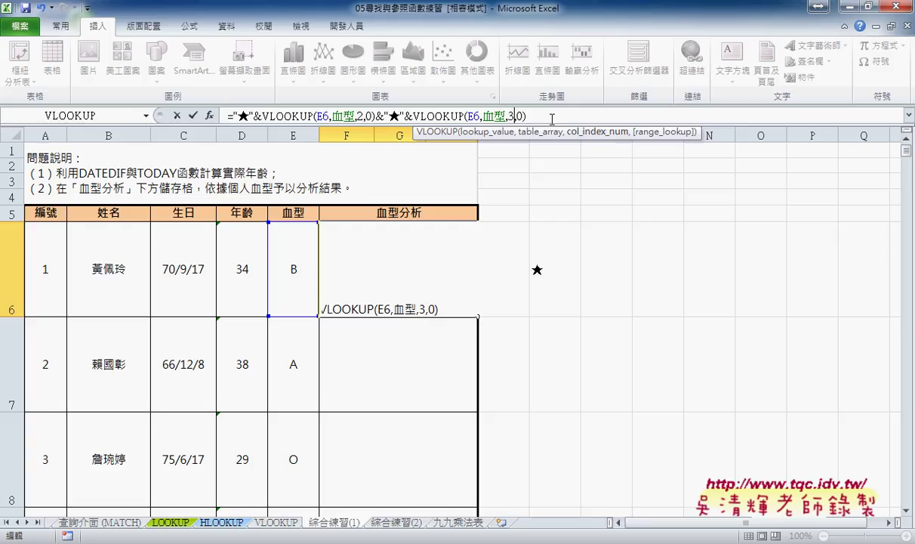
left_click(193, 116)
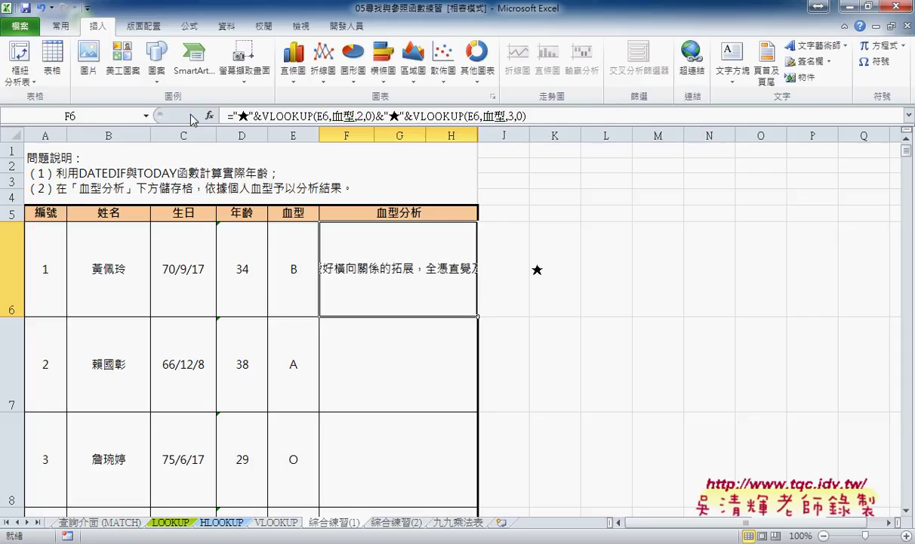
Turn on wrap text and Left (Indent) horizontal alignment for merged cell F6
right_click(423, 250)
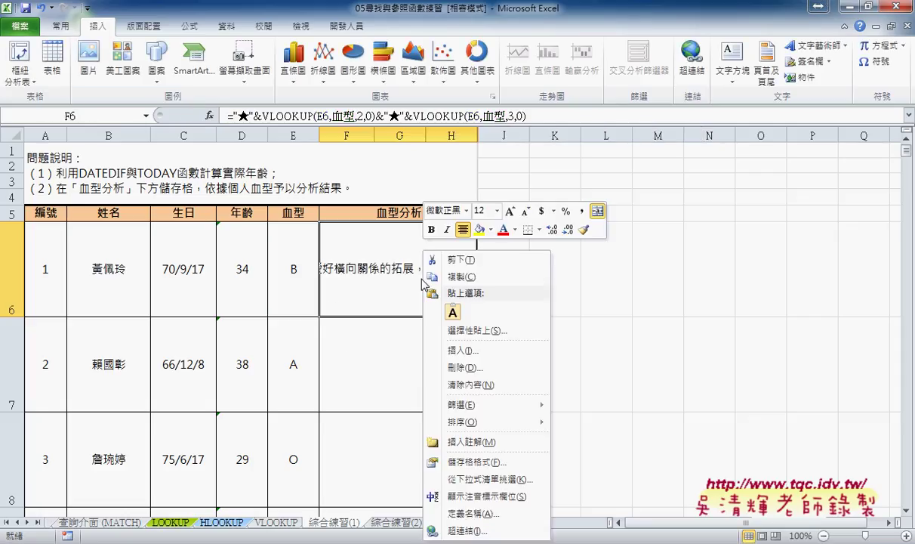
left_click(468, 462)
mouse_move(411, 233)
left_mouse_down()
mouse_move(368, 156)
mouse_move(374, 144)
left_mouse_up()
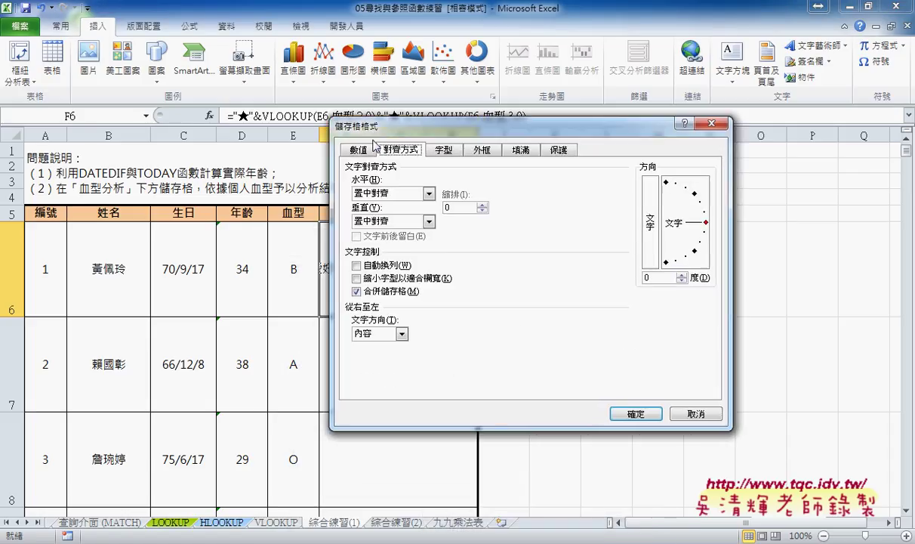
left_click(372, 144)
left_click(376, 145)
left_click(386, 266)
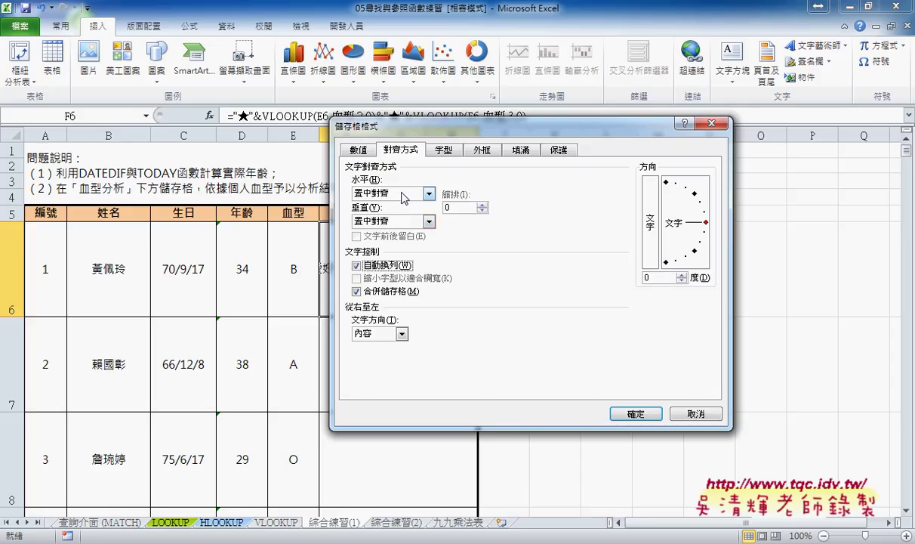
left_click(384, 193)
left_click(387, 215)
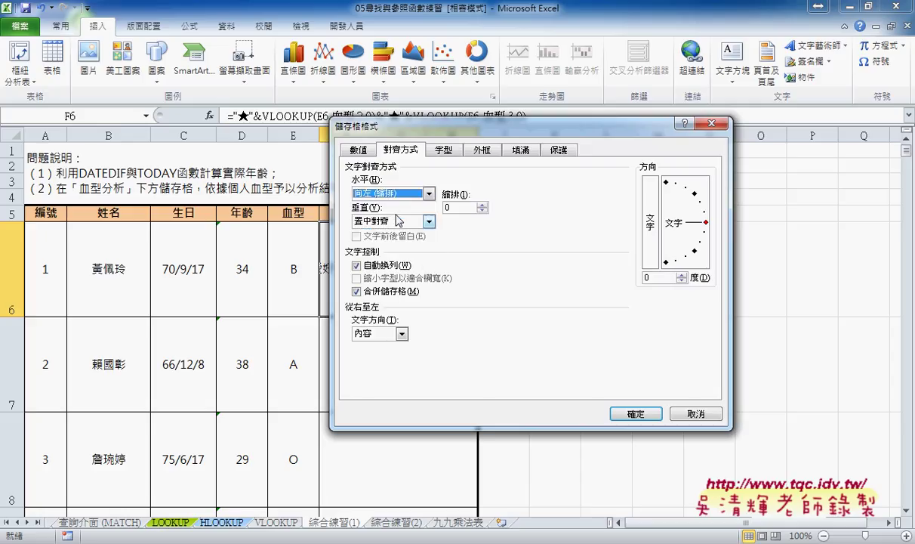
left_click(639, 414)
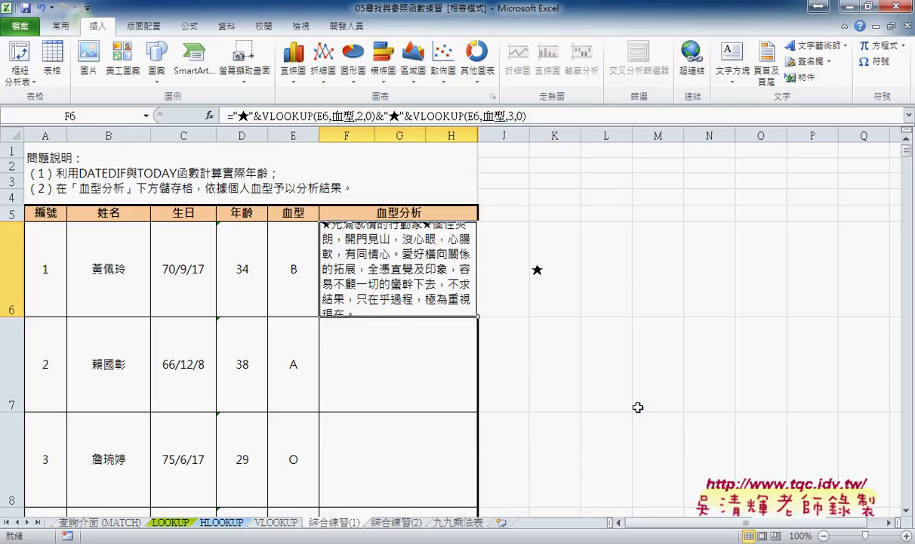
Set F6's font size to 10 and reopen its formula for editing after the first lookup
left_click(60, 27)
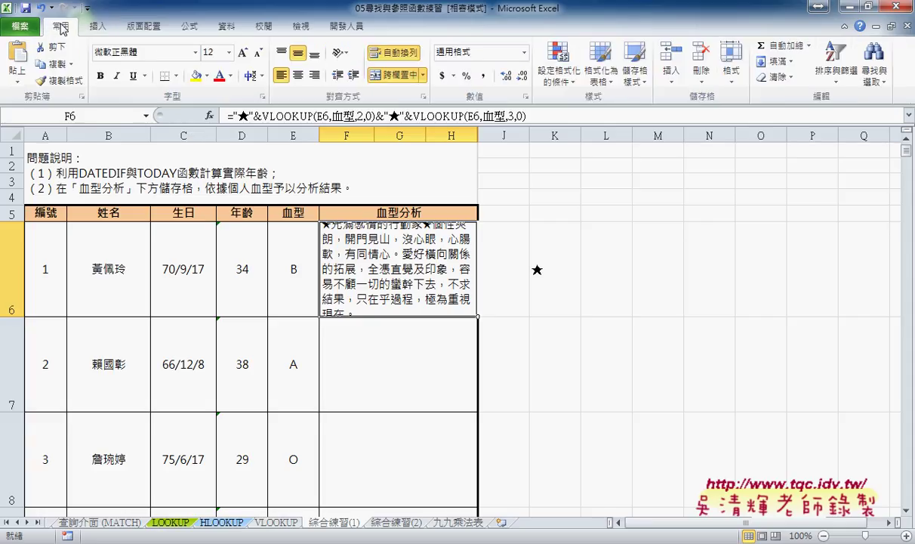
left_click(228, 52)
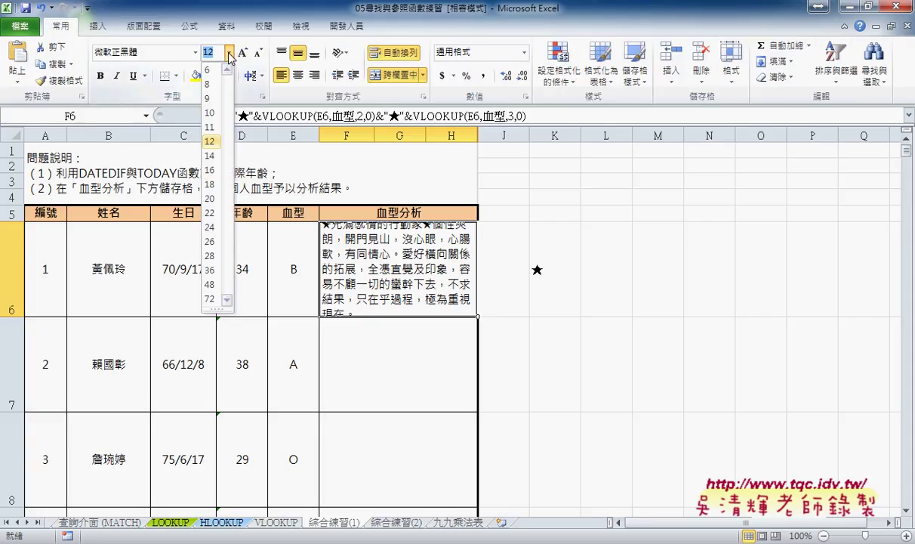
left_click(212, 113)
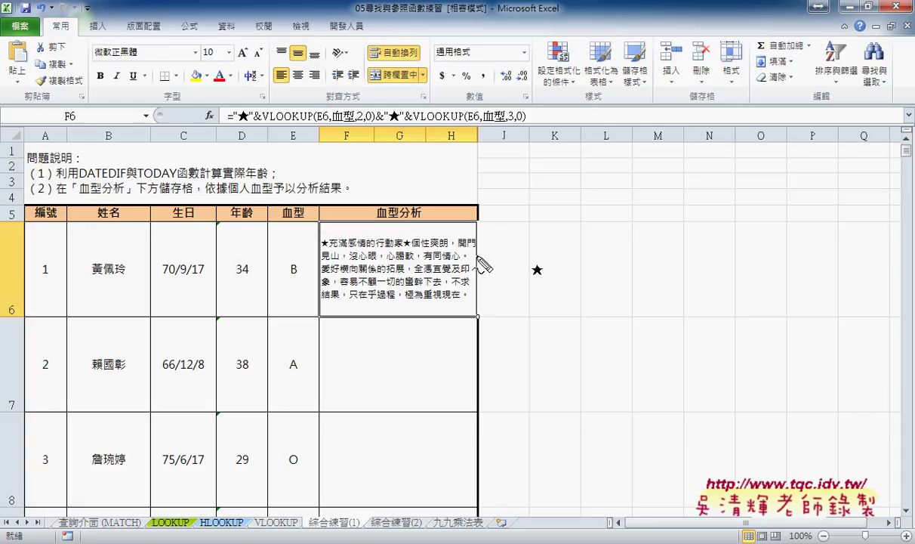
left_click_drag(404, 236, 405, 251)
key("Escape")
left_click(385, 116)
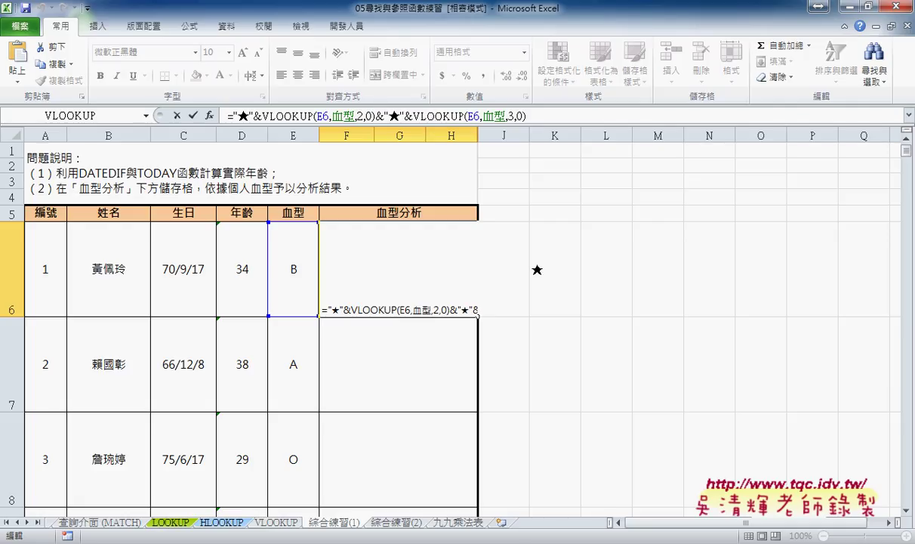
Search ASCII in a new Chrome tab and view the ASCII table showing code 10 as LF
left_click(219, 499)
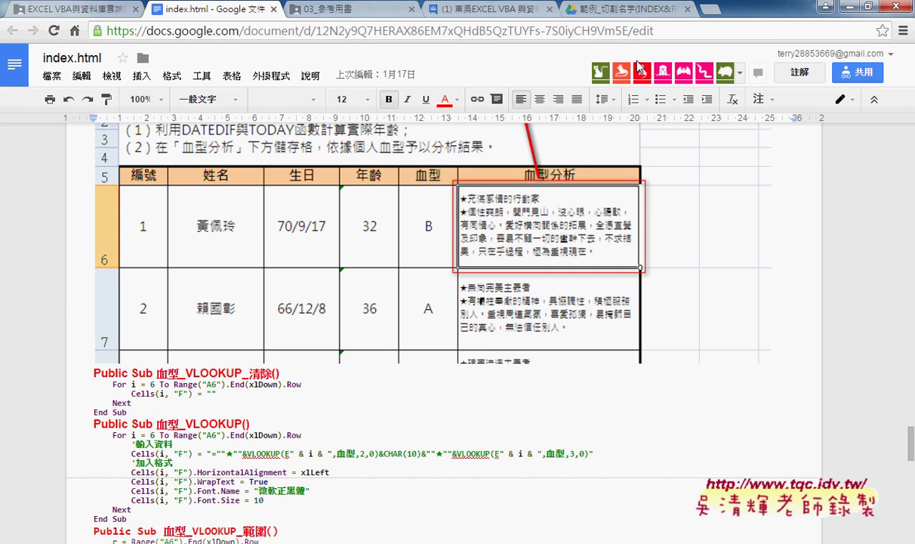
left_click(710, 9)
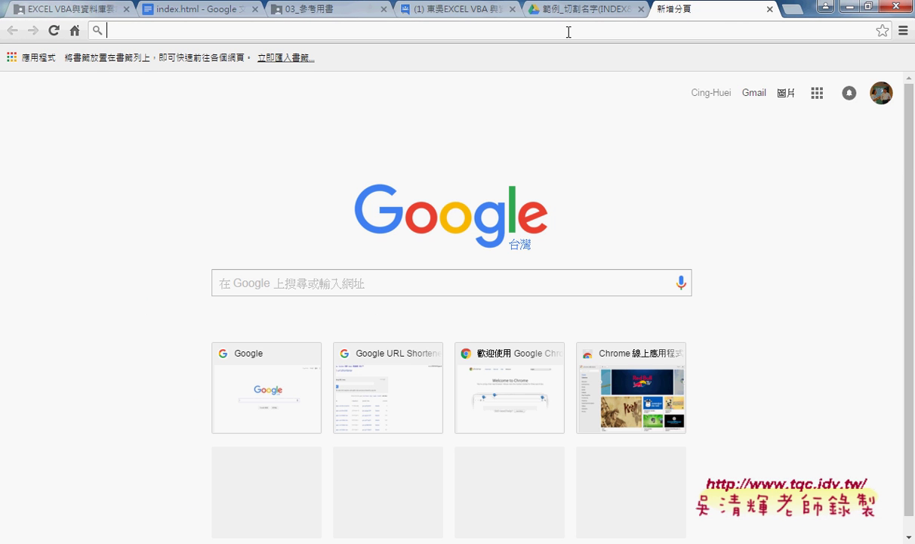
type("ASC")
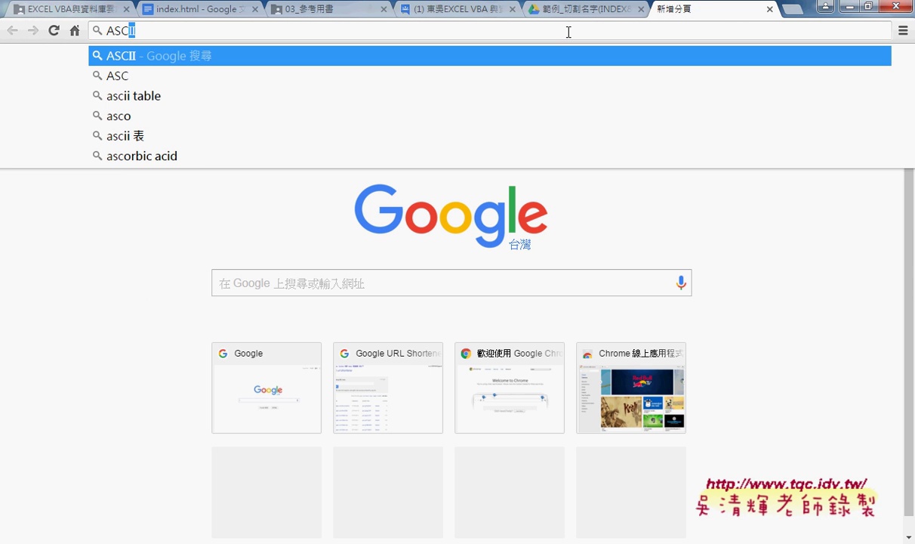
type("II")
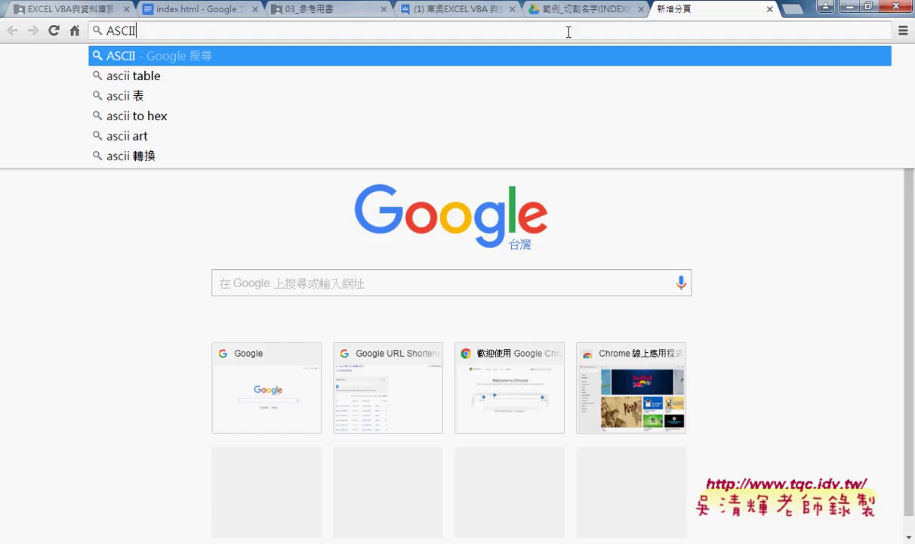
key("Return")
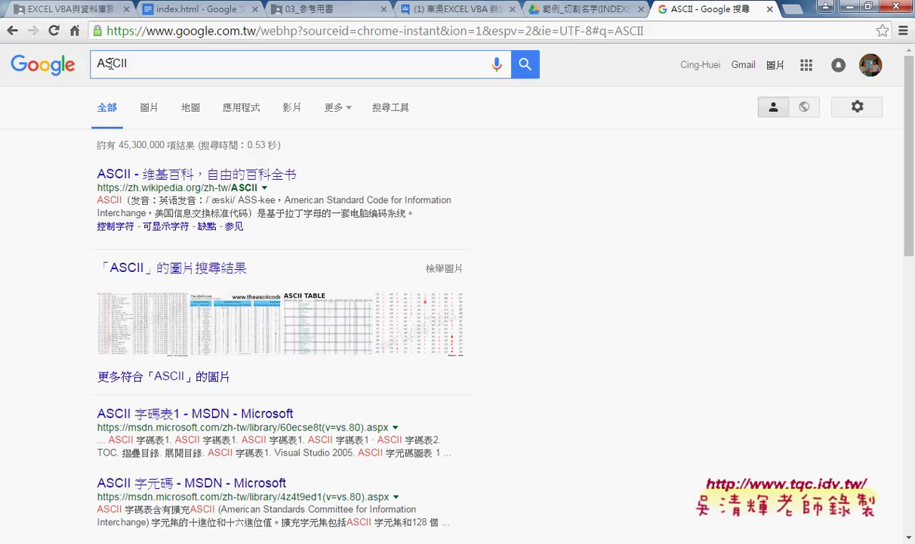
left_click(158, 336)
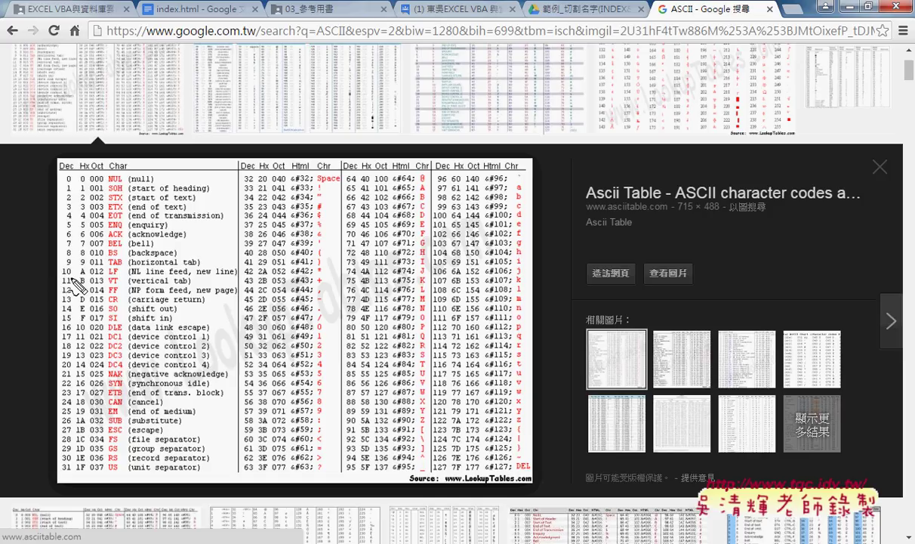
mouse_move(56, 277)
left_mouse_down()
mouse_move(152, 266)
mouse_move(58, 276)
left_mouse_up()
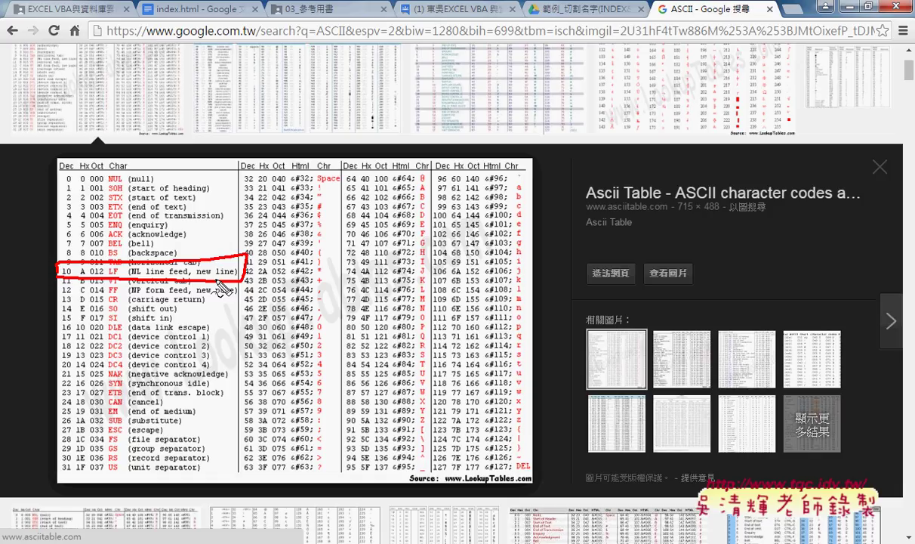
key("Escape")
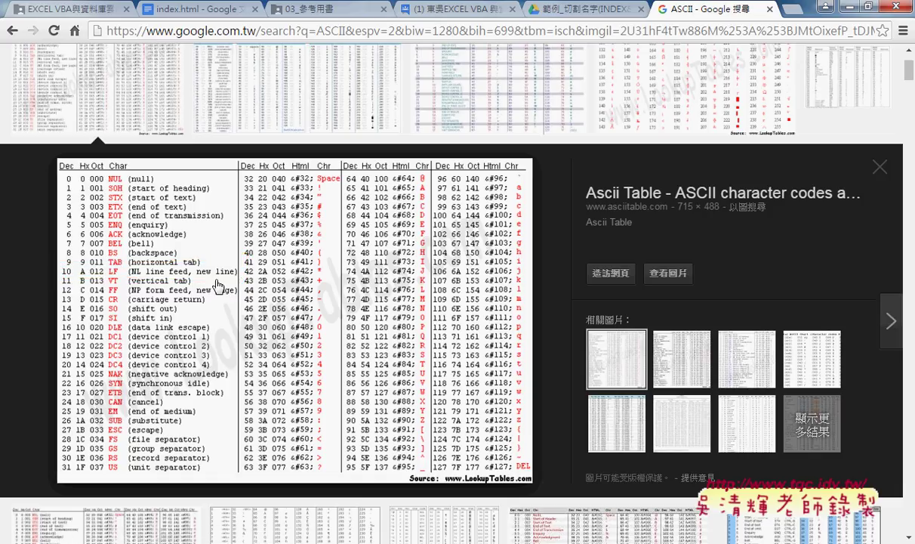
left_click(823, 6)
left_click(597, 268)
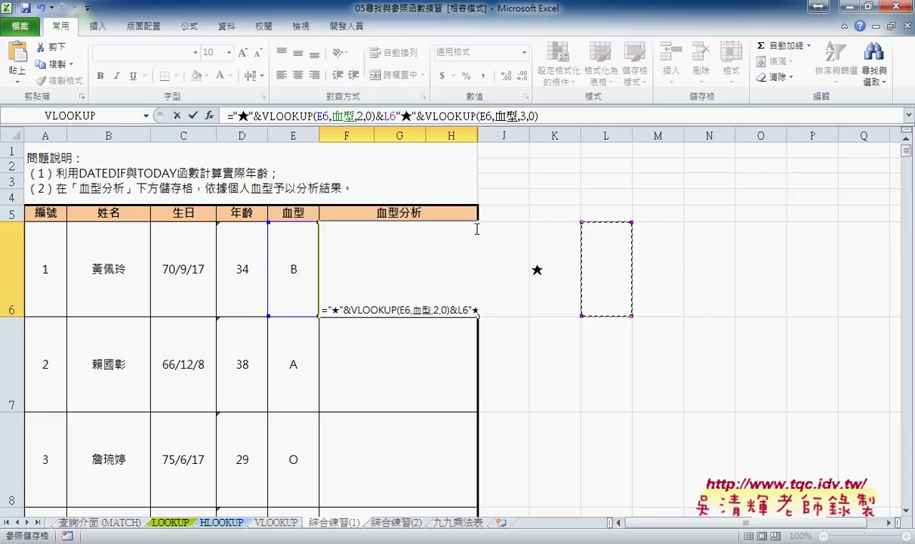
Enter =CHAR(65) from the 文字 category in test cell L6 so it displays A
key("ctrl+Return")
left_click(567, 265)
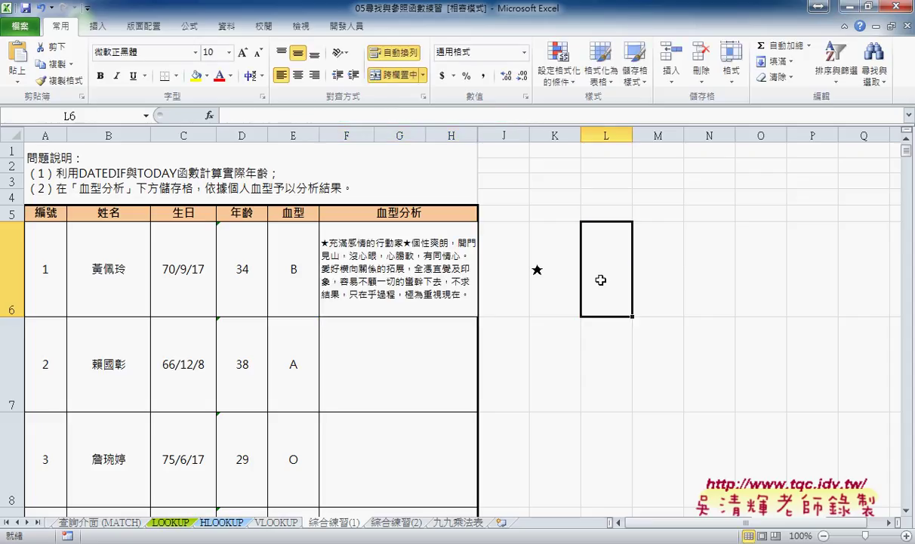
left_click(210, 116)
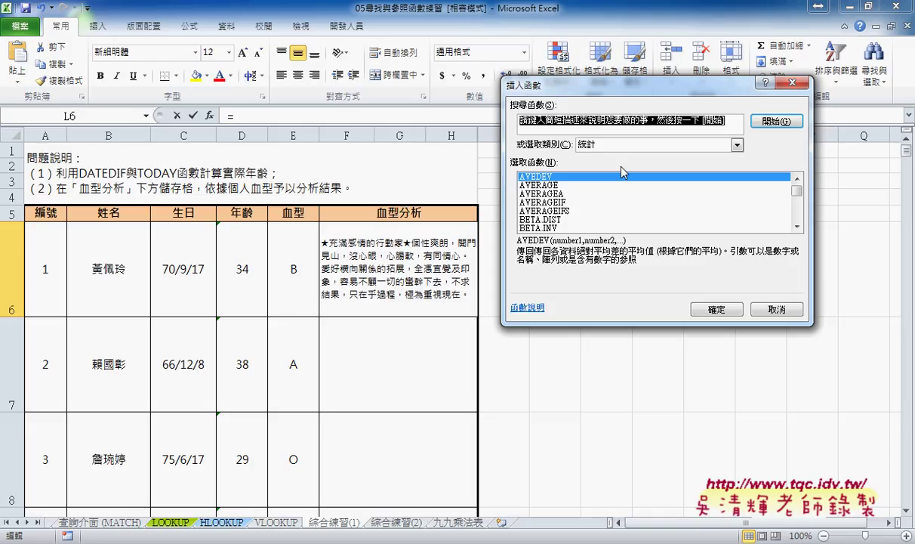
left_click(624, 145)
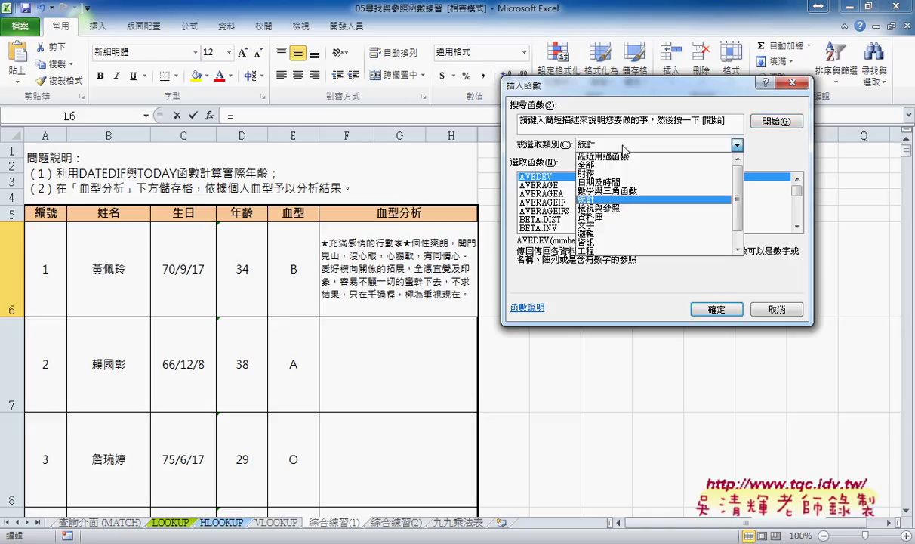
left_click(624, 224)
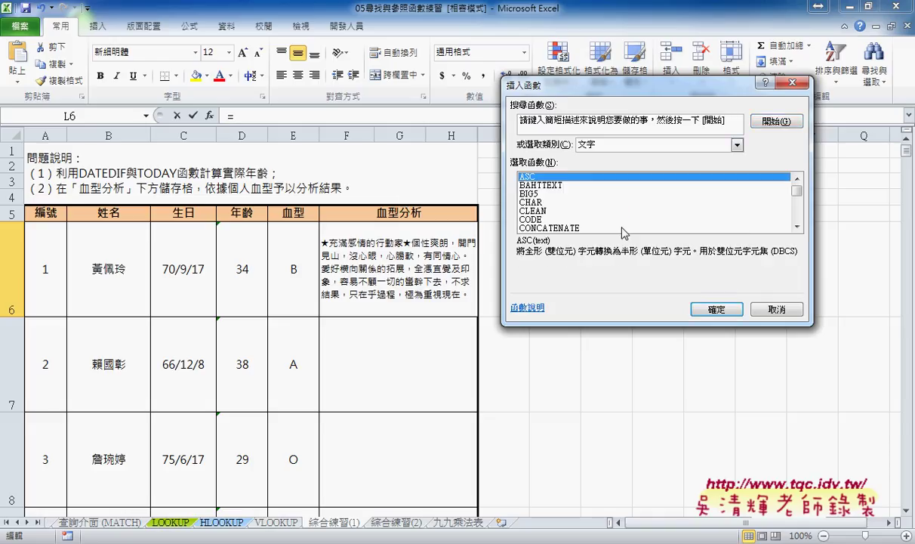
left_click(532, 202)
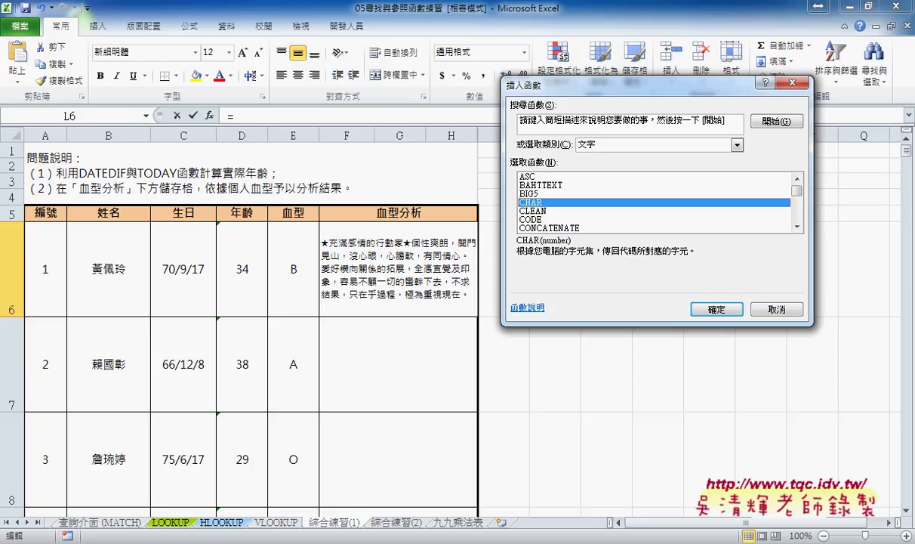
left_click(185, 453)
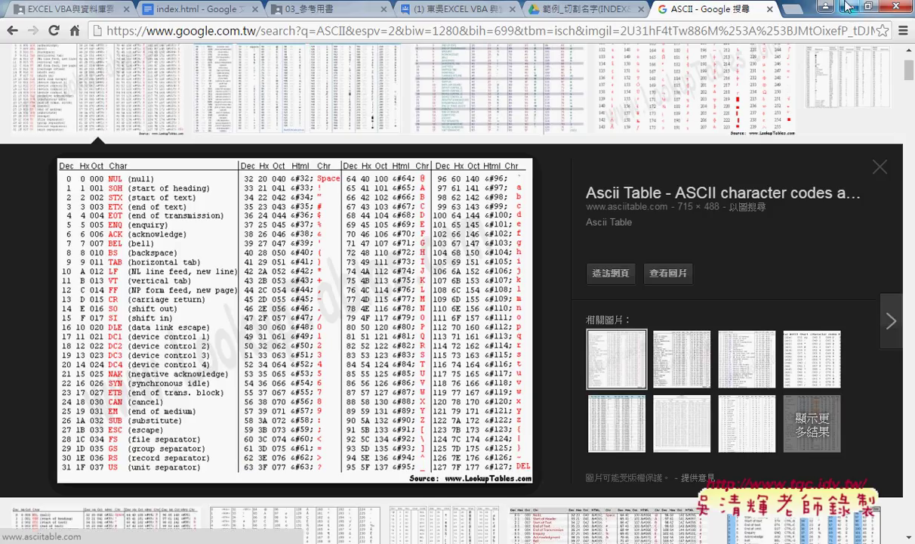
left_click(827, 13)
left_click(709, 308)
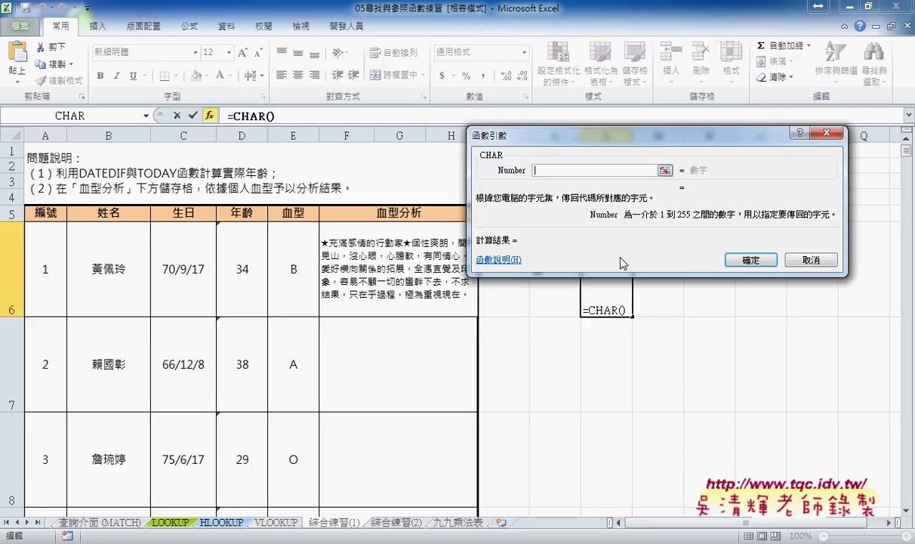
type("65")
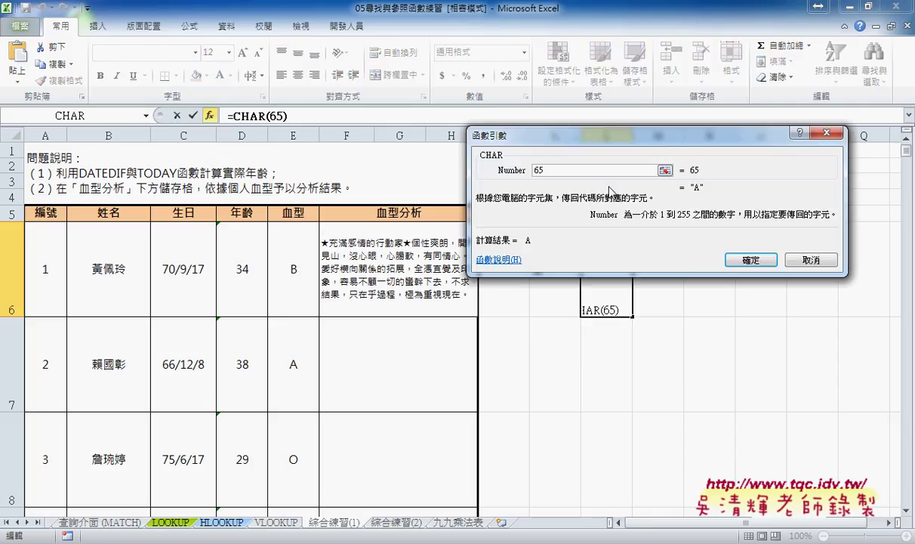
left_click(752, 260)
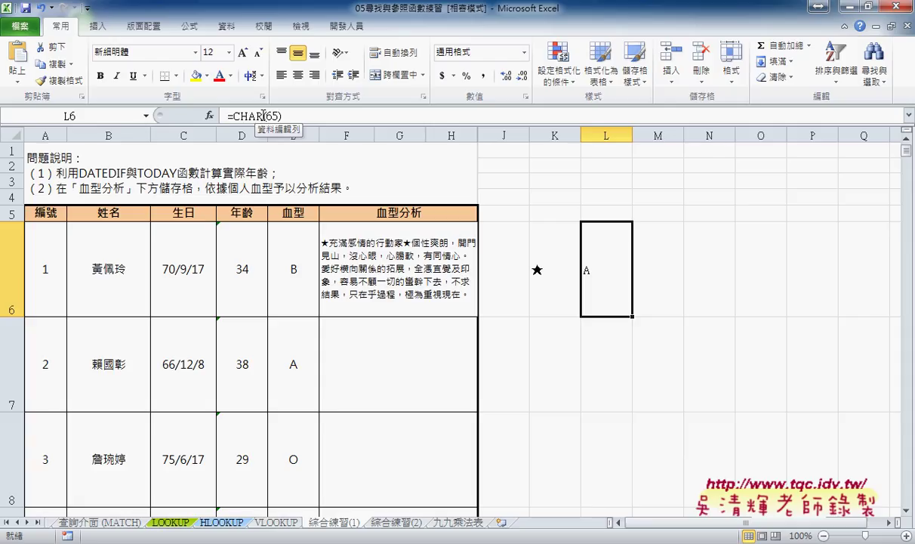
left_click(347, 253)
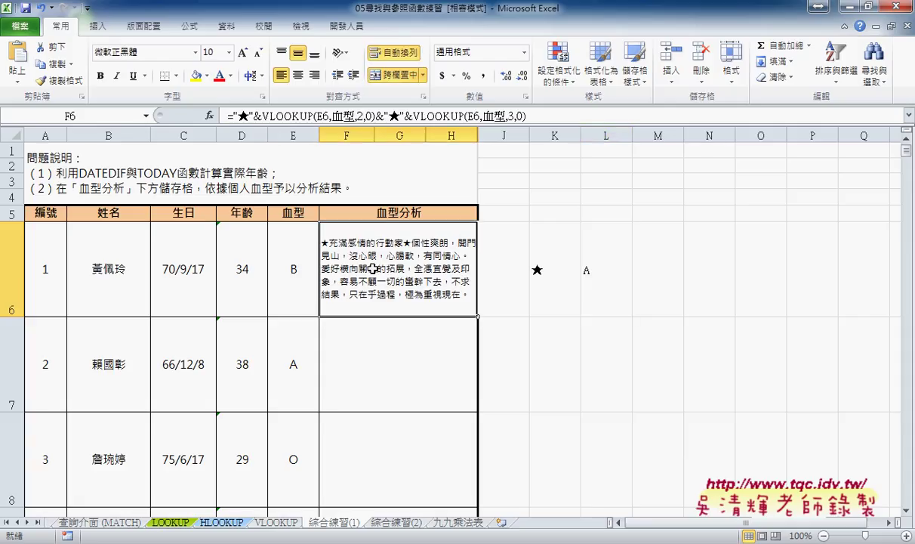
Insert char(10)& between F6's two lookups and fill the formula down column F
left_click(386, 114)
type("c")
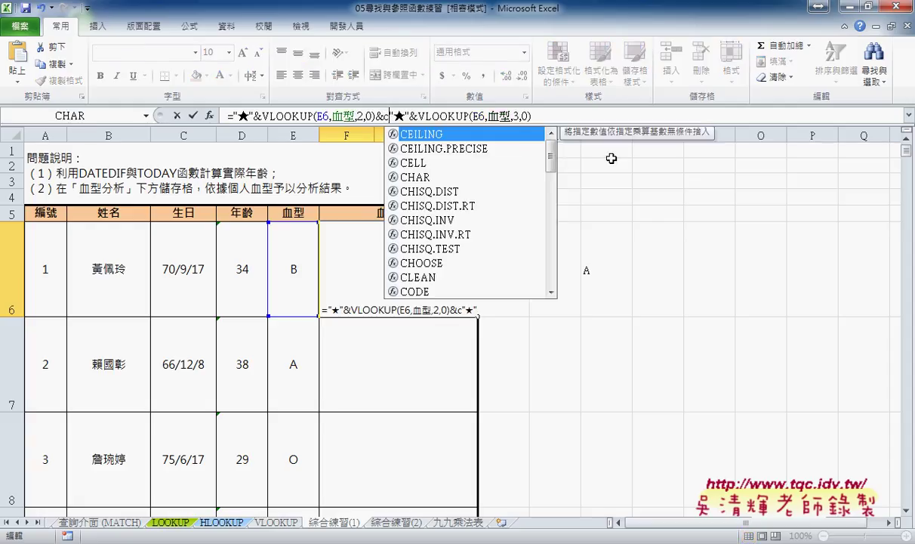
type("har(")
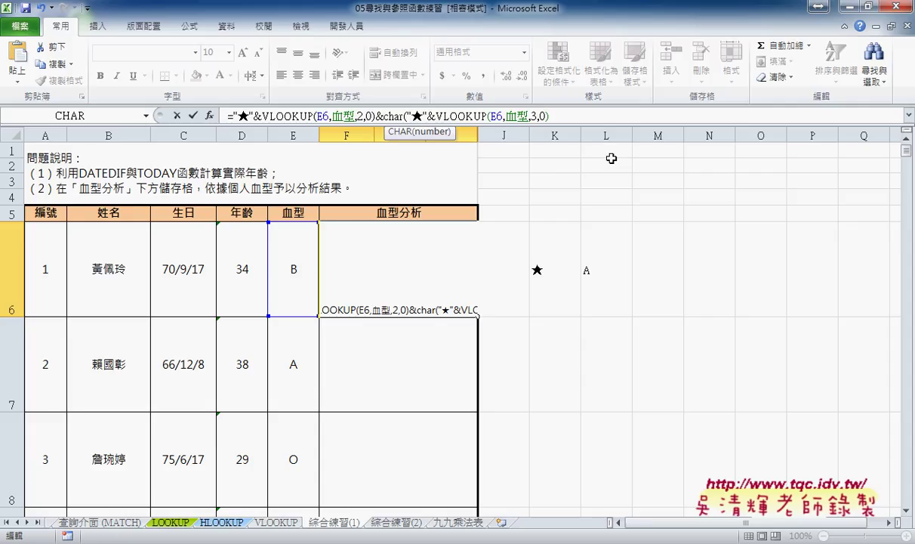
type("10")
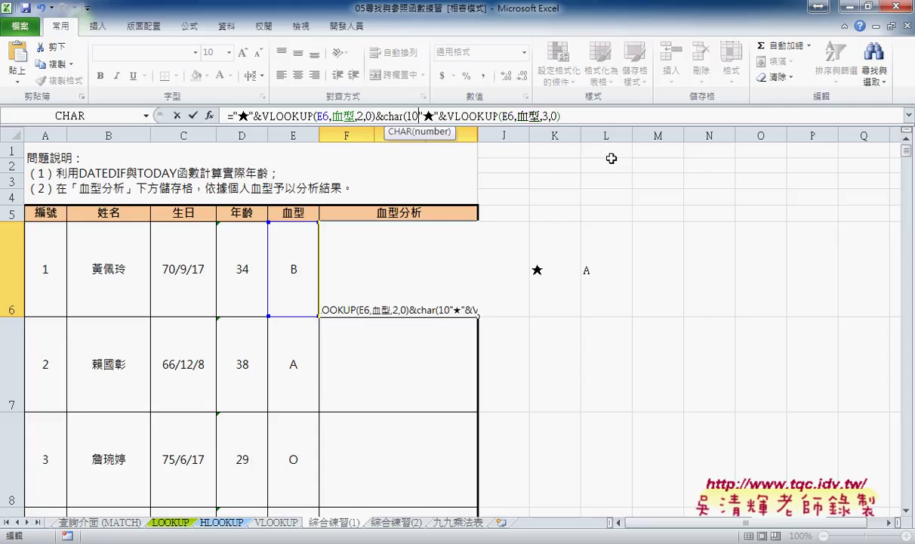
type(")&")
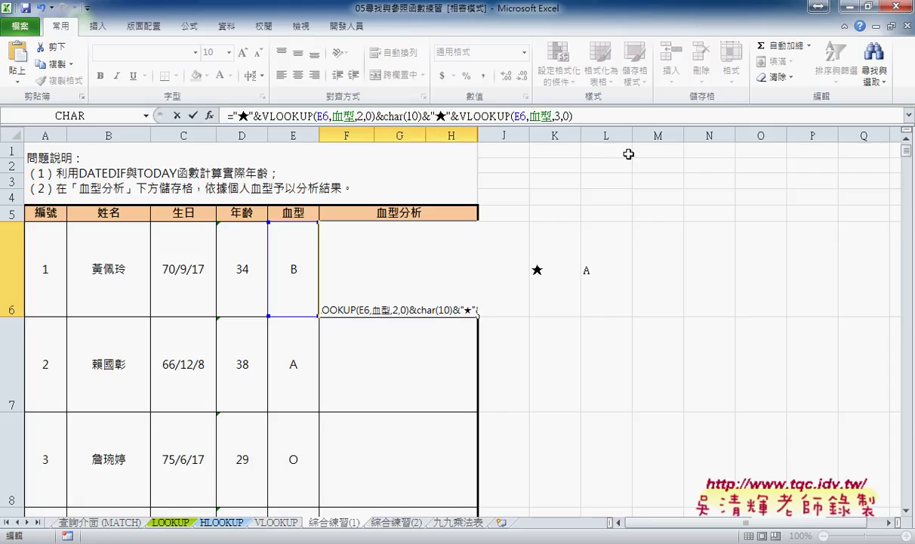
left_click_drag(385, 115, 421, 115)
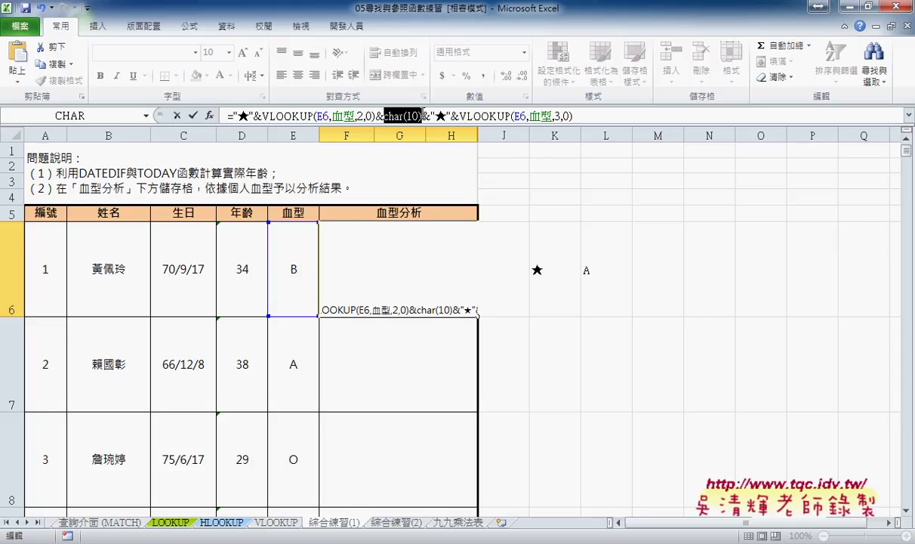
left_click(192, 116)
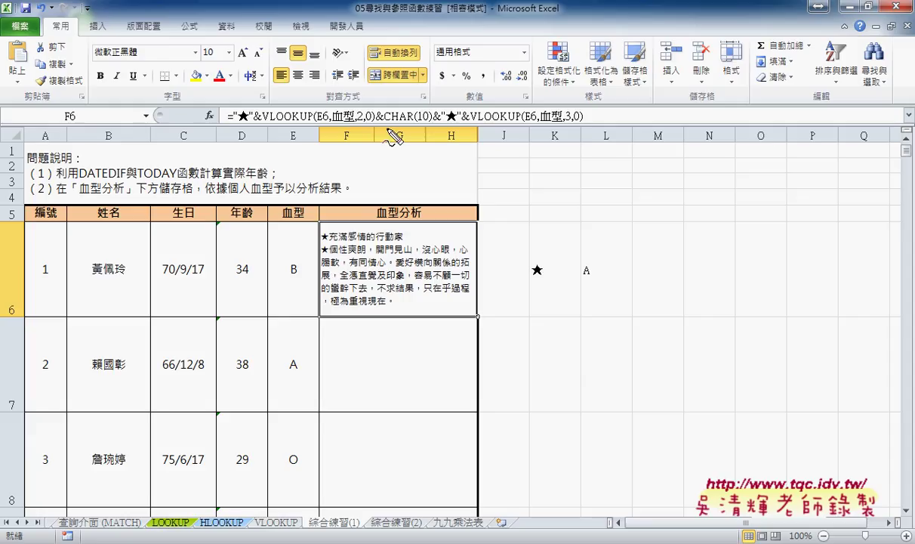
mouse_move(383, 126)
left_mouse_down()
mouse_move(435, 129)
mouse_move(371, 104)
mouse_move(412, 193)
mouse_move(413, 246)
mouse_move(437, 236)
left_mouse_up()
double_click(478, 318)
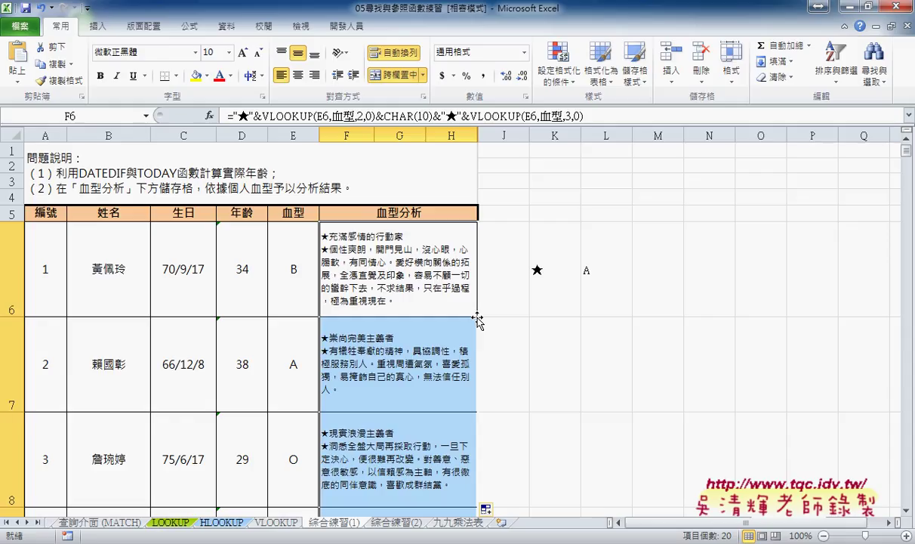
left_click(402, 263)
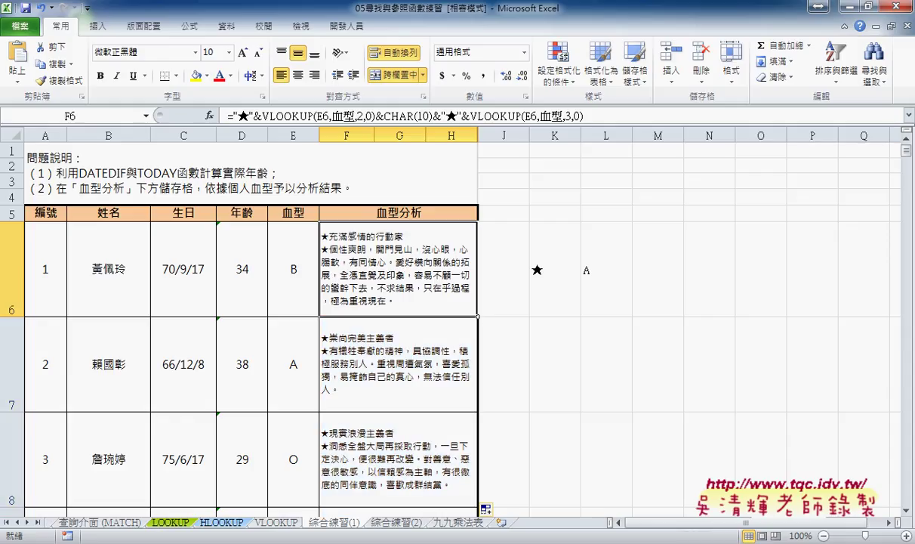
left_click(192, 442)
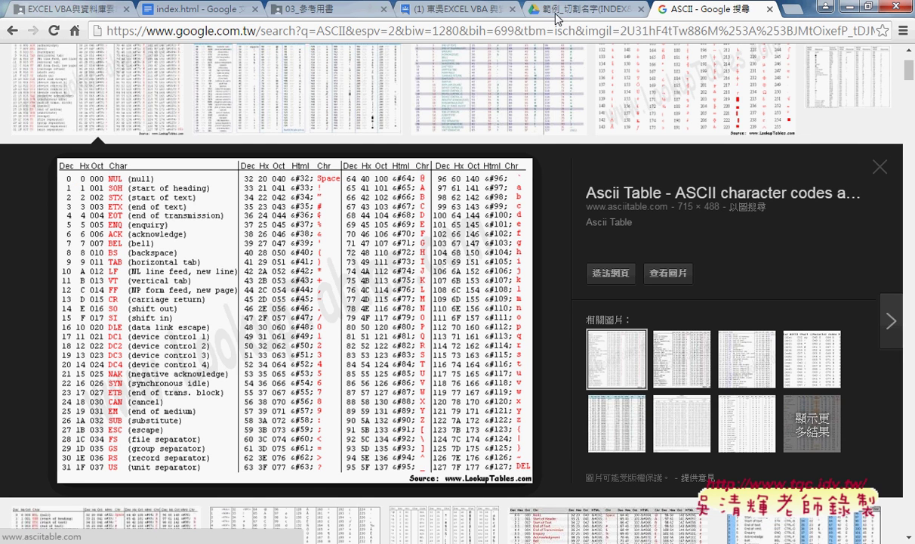
middle_click(729, 11)
left_click(210, 10)
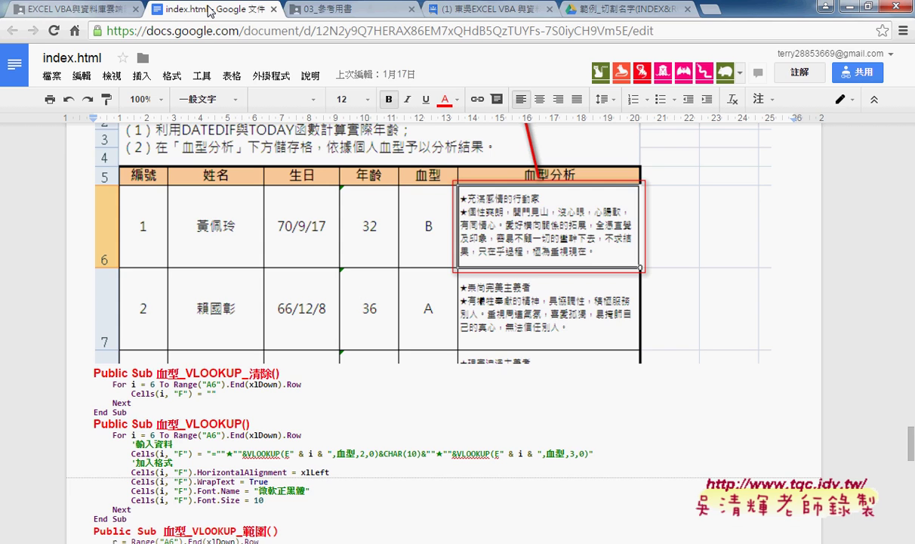
scroll(291, 373, "down", 1)
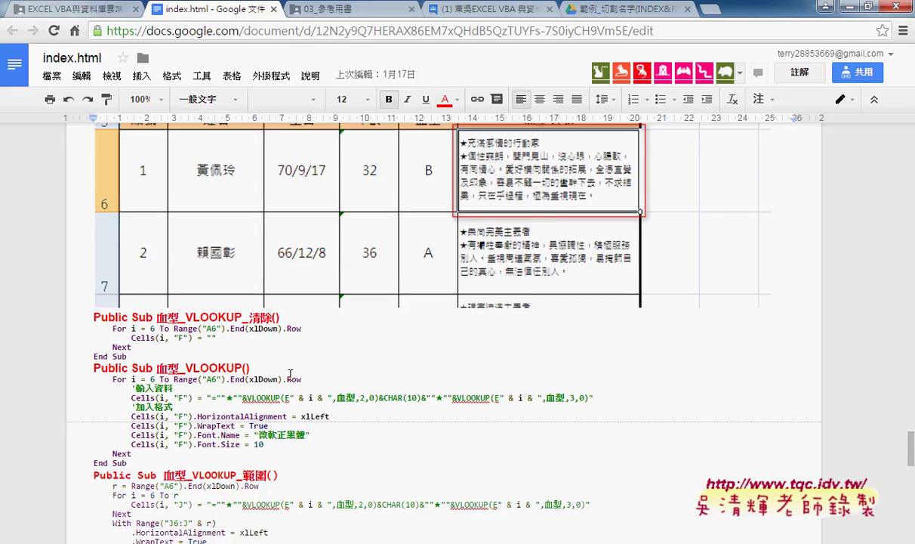
mouse_move(93, 302)
left_mouse_down()
mouse_move(290, 303)
mouse_move(300, 340)
left_mouse_up()
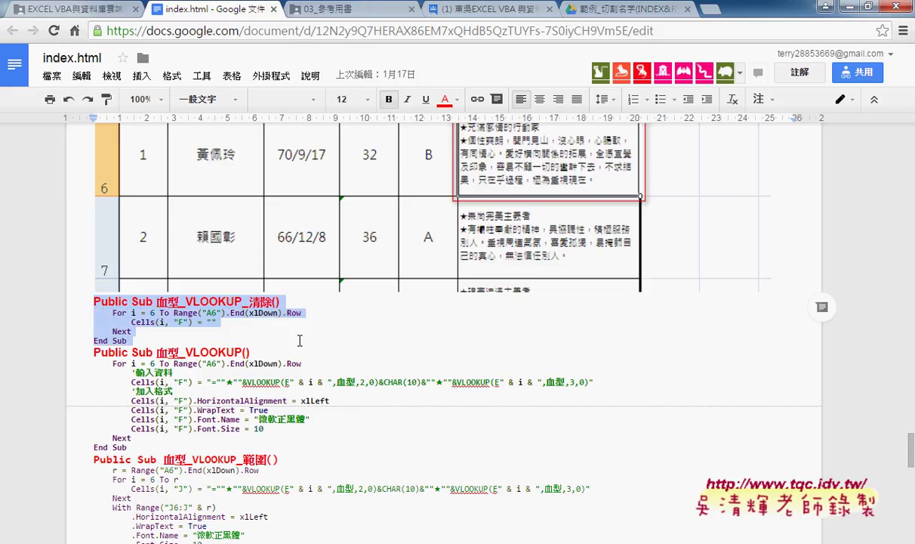
scroll(300, 340, "down", 1)
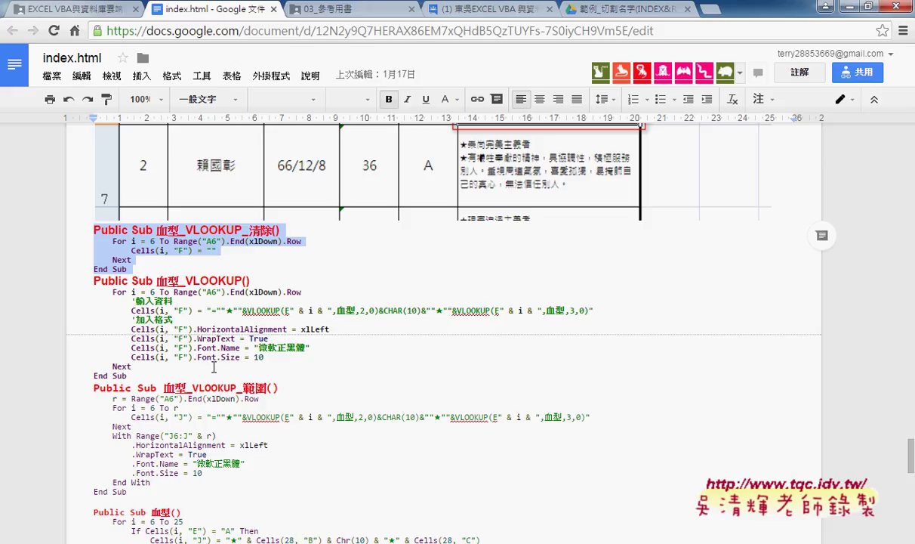
left_click(171, 322)
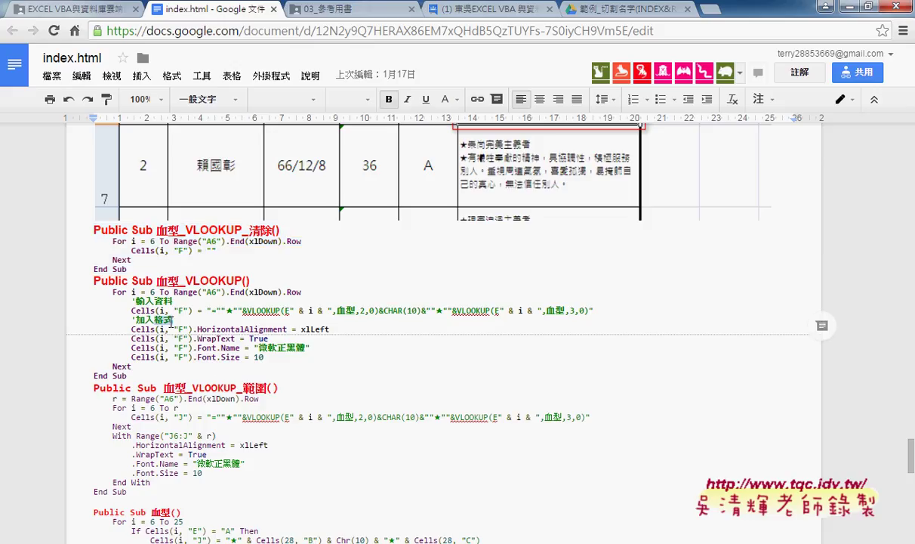
double_click(171, 321)
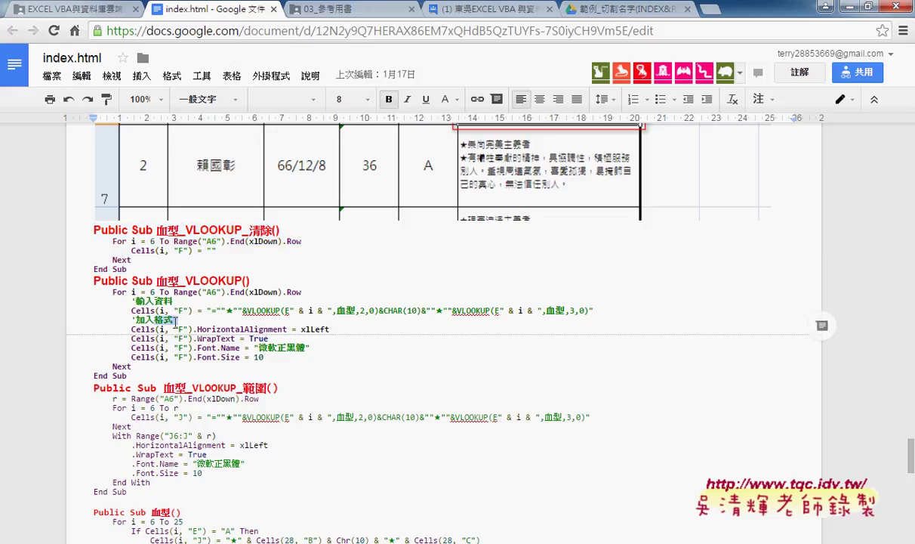
double_click(307, 328)
left_click_drag(307, 328, 199, 331)
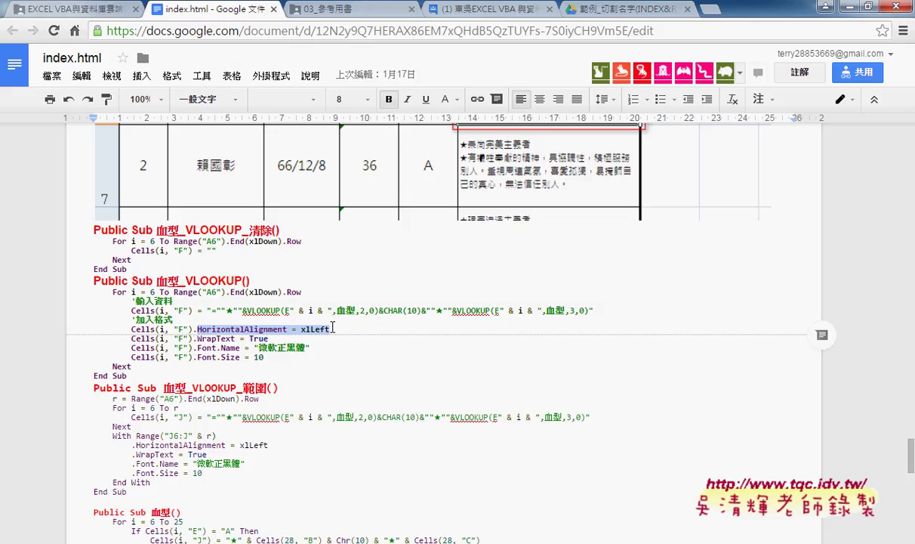
double_click(256, 338)
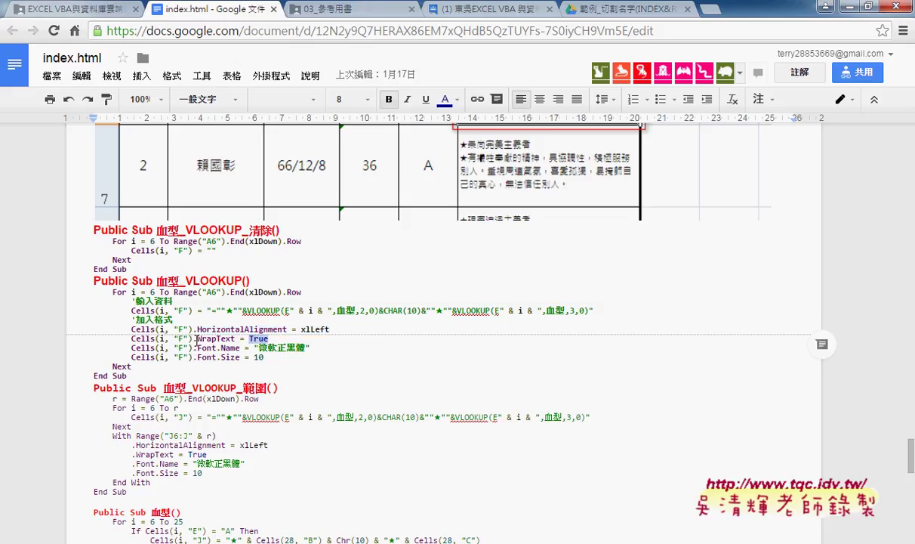
left_click_drag(197, 339, 273, 339)
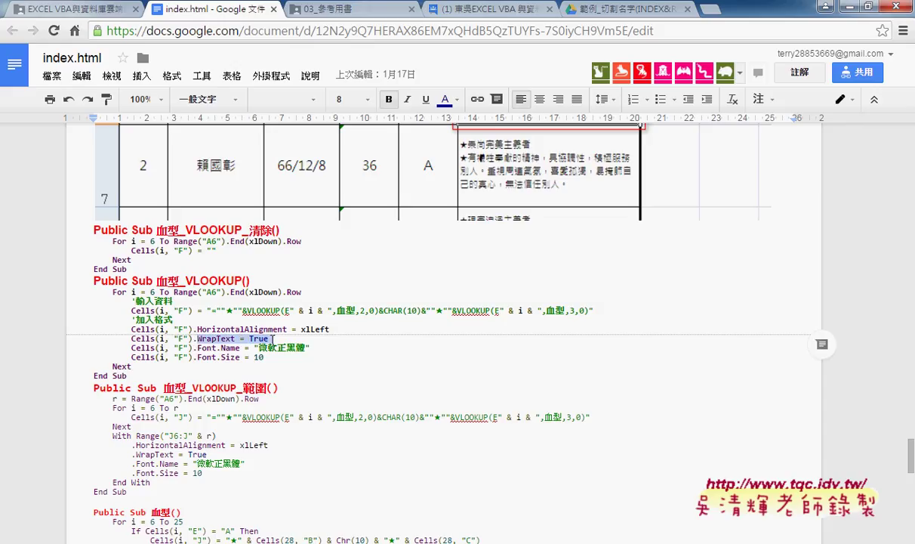
left_click_drag(197, 348, 317, 347)
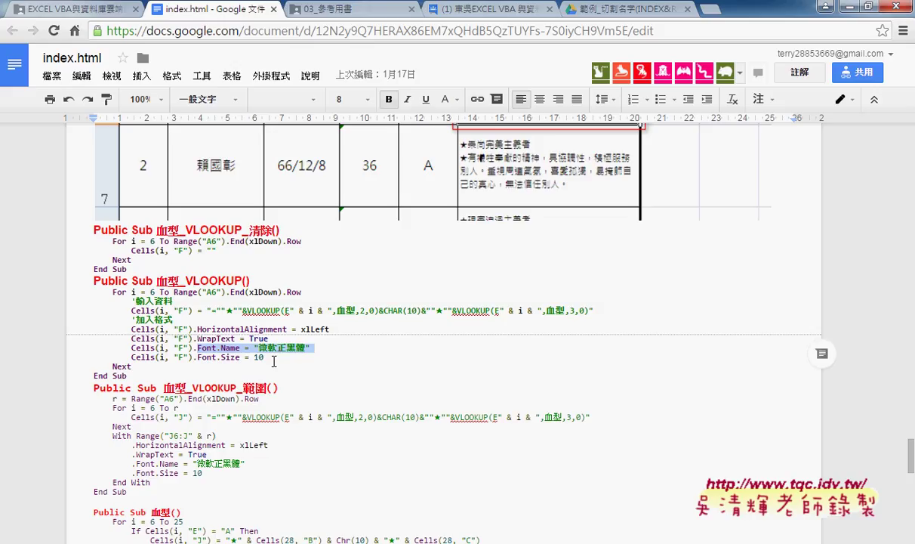
left_click_drag(274, 362, 81, 329)
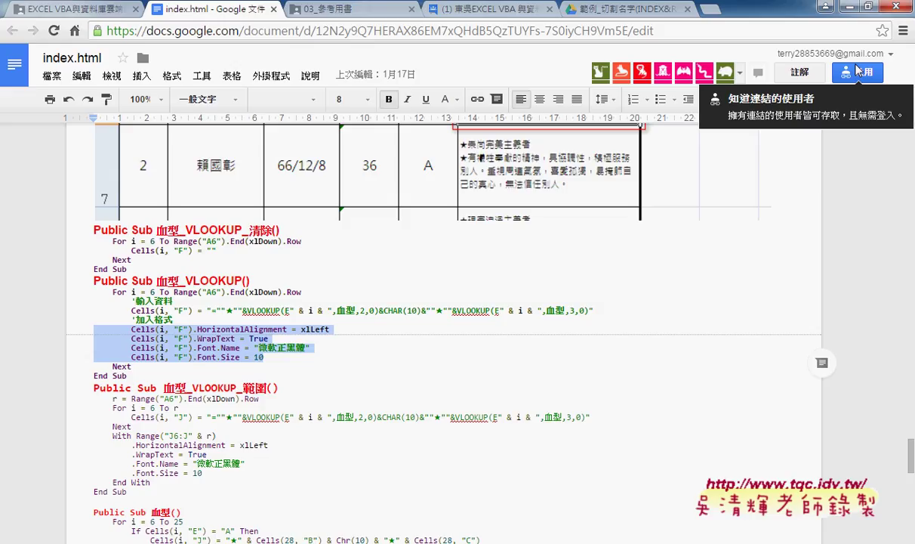
key("alt+Tab")
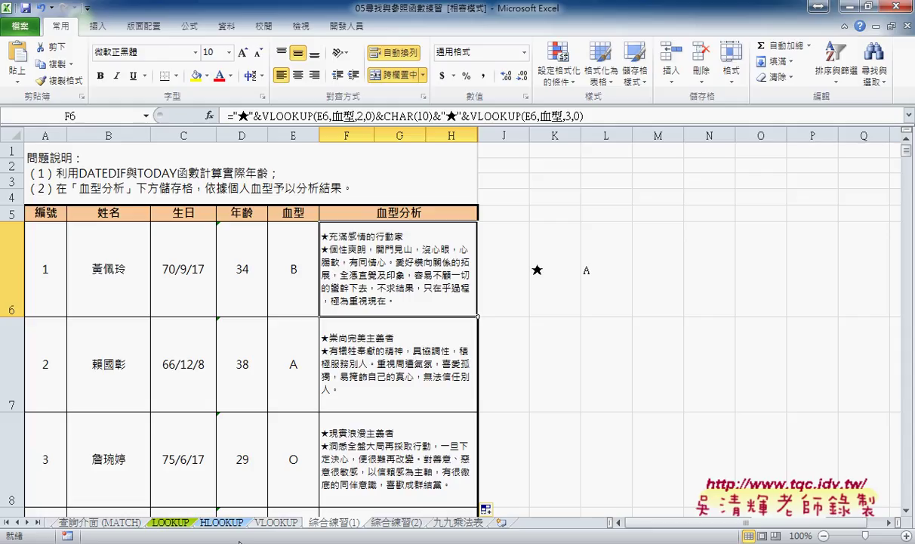
Open a new Chrome tab and come back to the Excel workbook
key("alt+Tab")
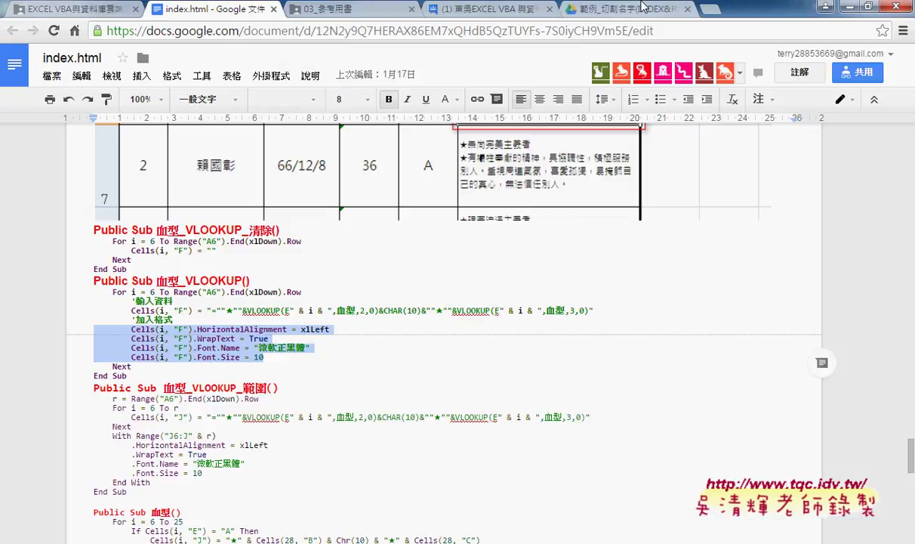
left_click(710, 10)
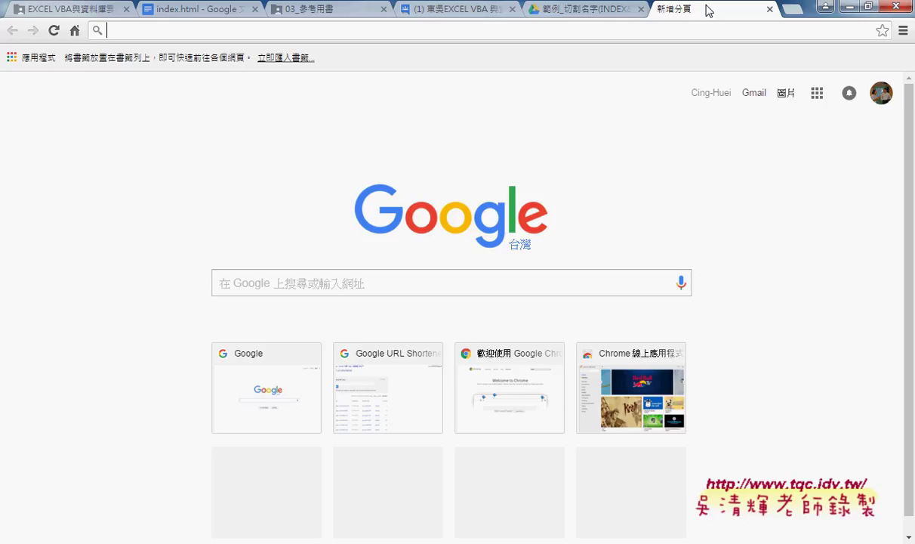
key("alt+Tab")
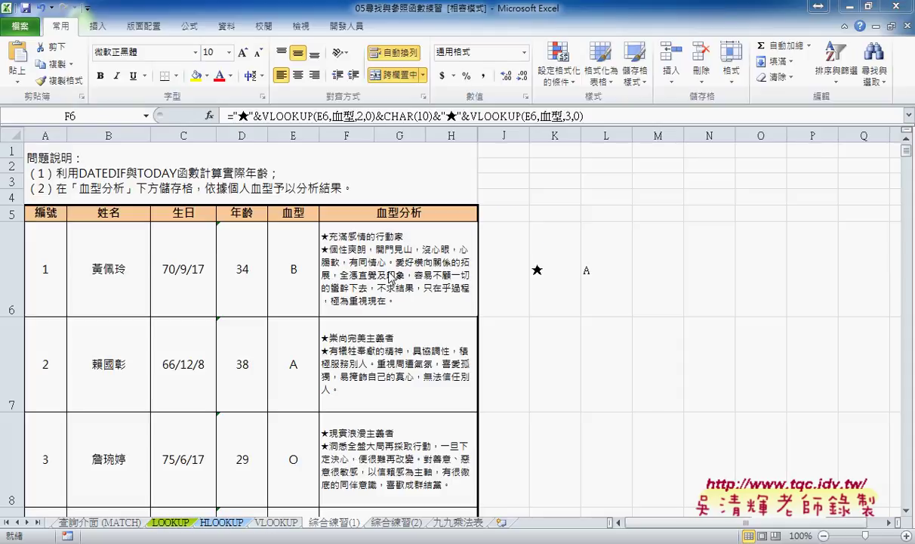
Re-enter the F6 formula unchanged, then view the Wikipedia ASCII code table
left_click(423, 116)
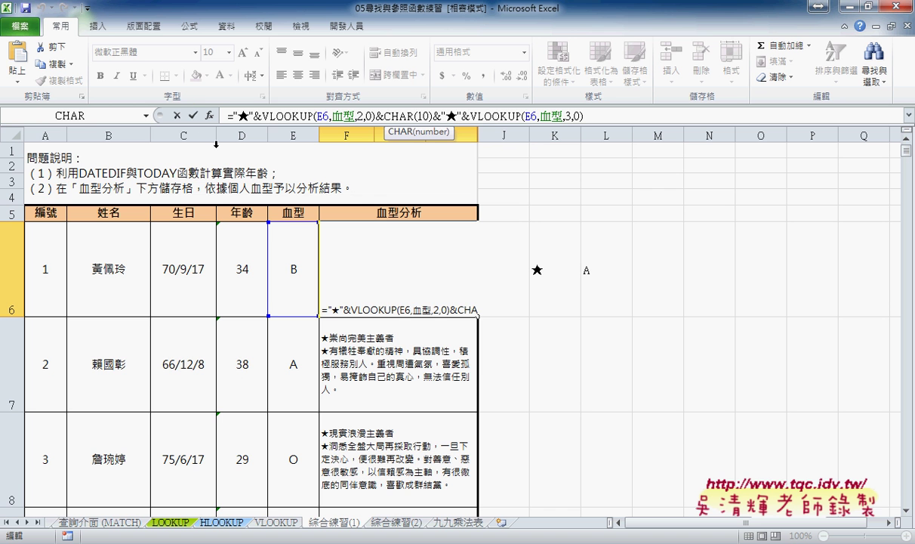
left_click(193, 115)
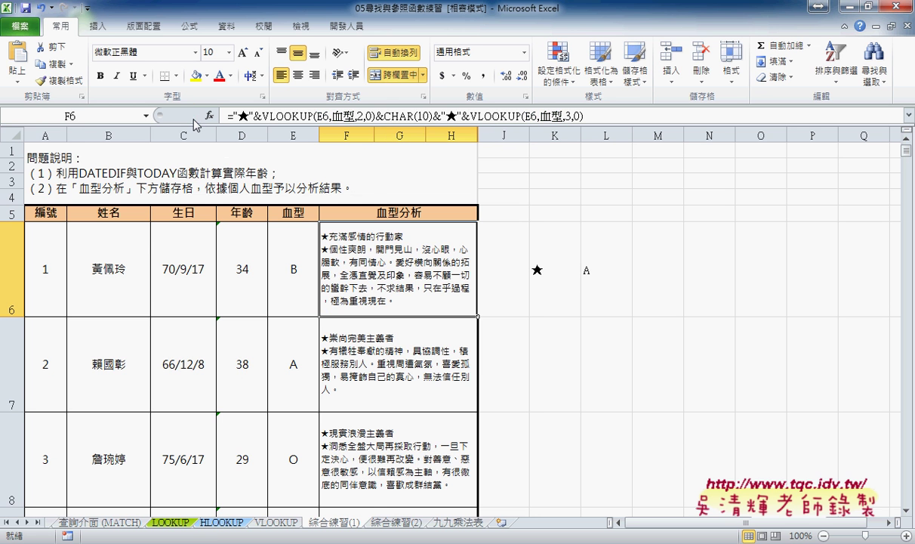
left_click(226, 543)
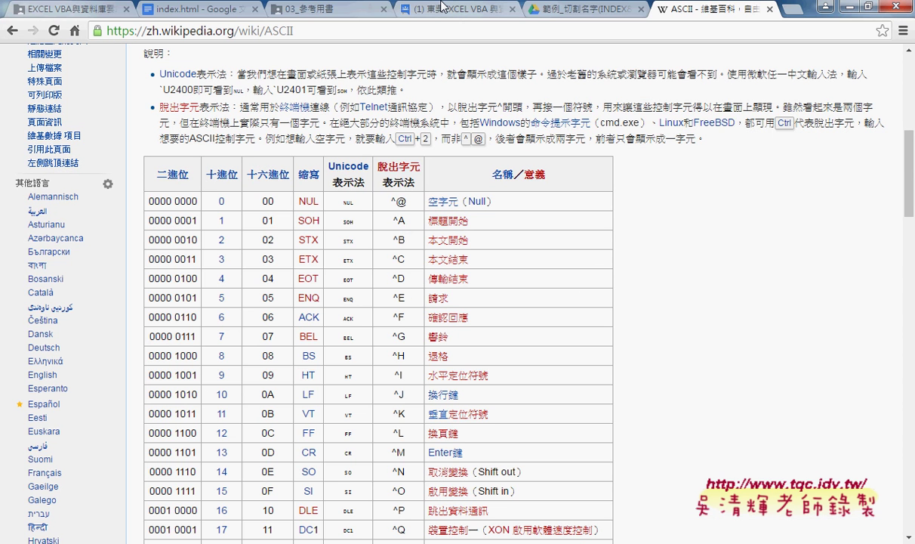
In index.html, select the 血型_VLOOKUP_清除 and 血型_VLOOKUP subroutines, then review the later macros
left_click(197, 9)
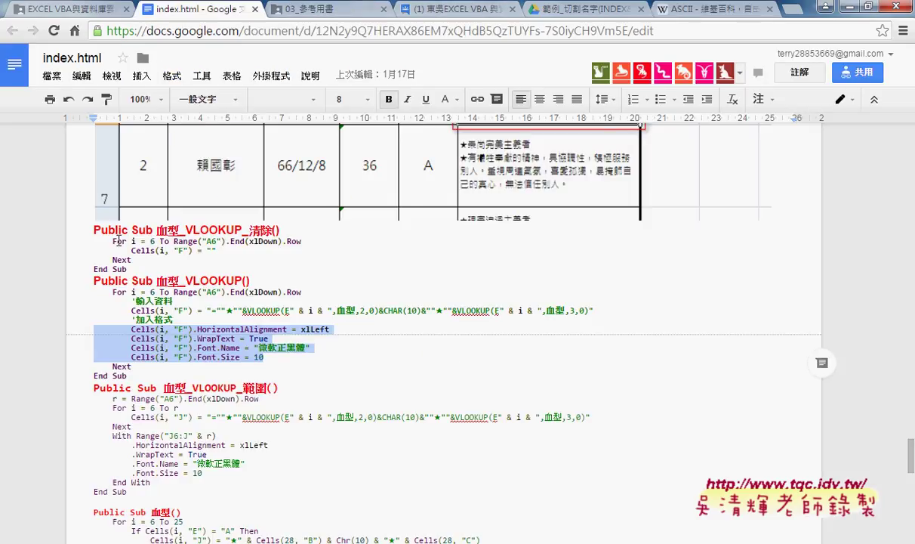
left_click(95, 230)
left_click_drag(95, 230, 212, 373)
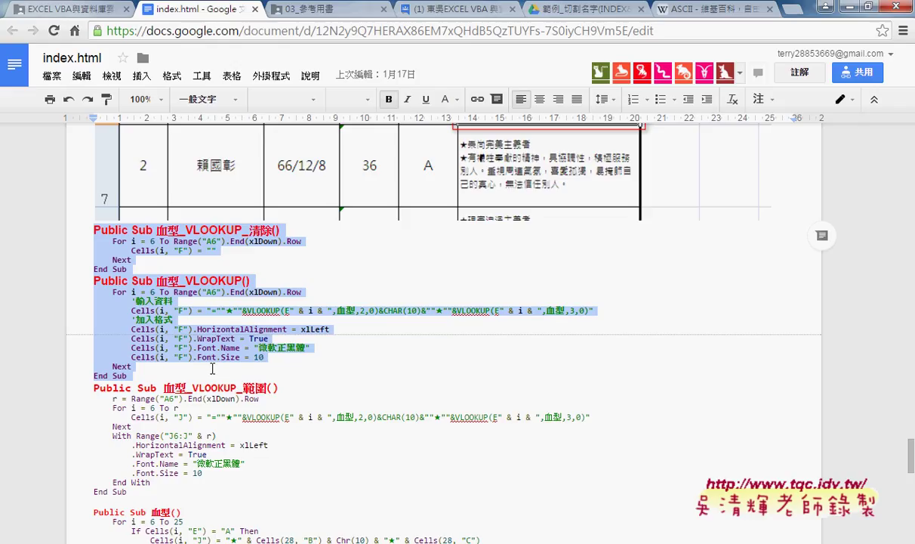
scroll(238, 355, "down", 1)
scroll(264, 370, "down", 2)
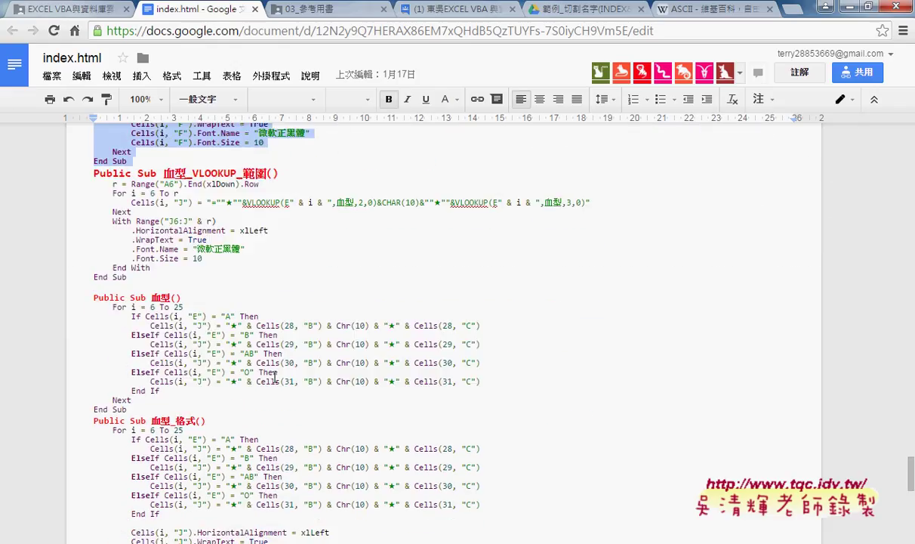
scroll(275, 378, "down", 2)
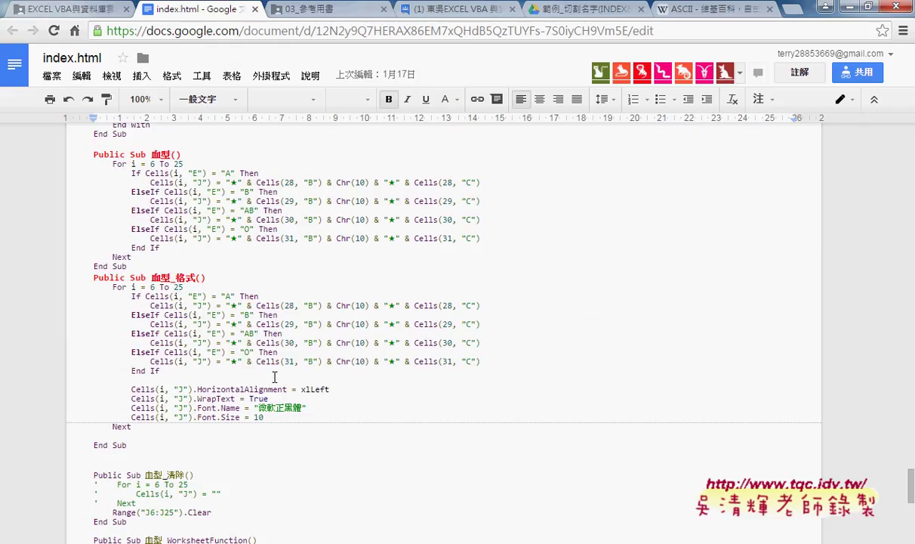
scroll(275, 377, "down", 2)
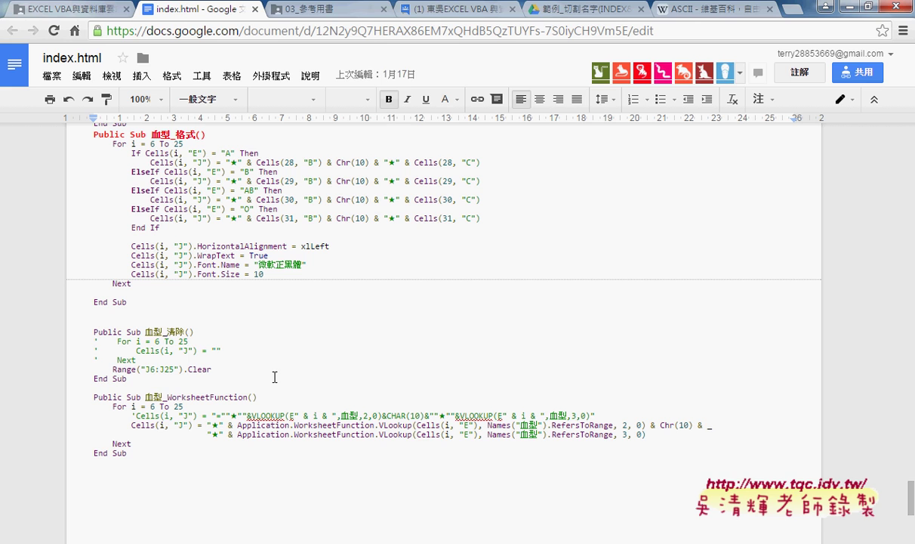